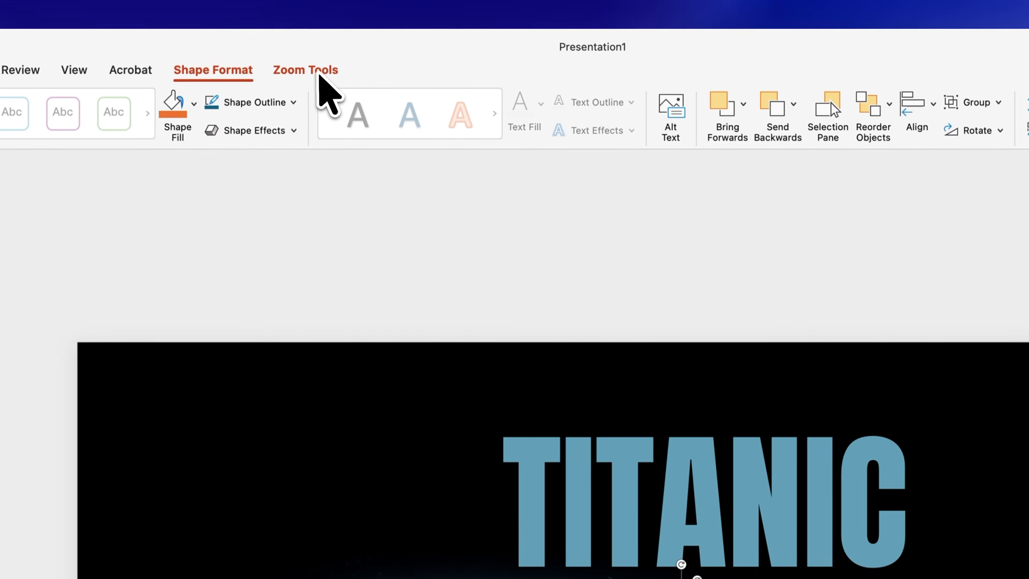
Step: Remove the border from all four selected slide zooms by setting them to No Outline
click(320, 73)
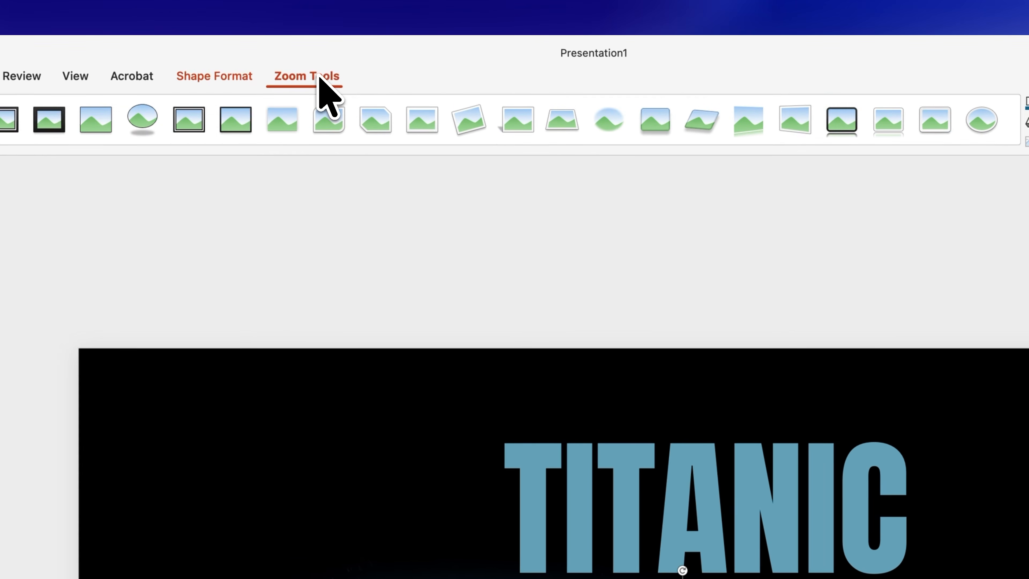
click(634, 104)
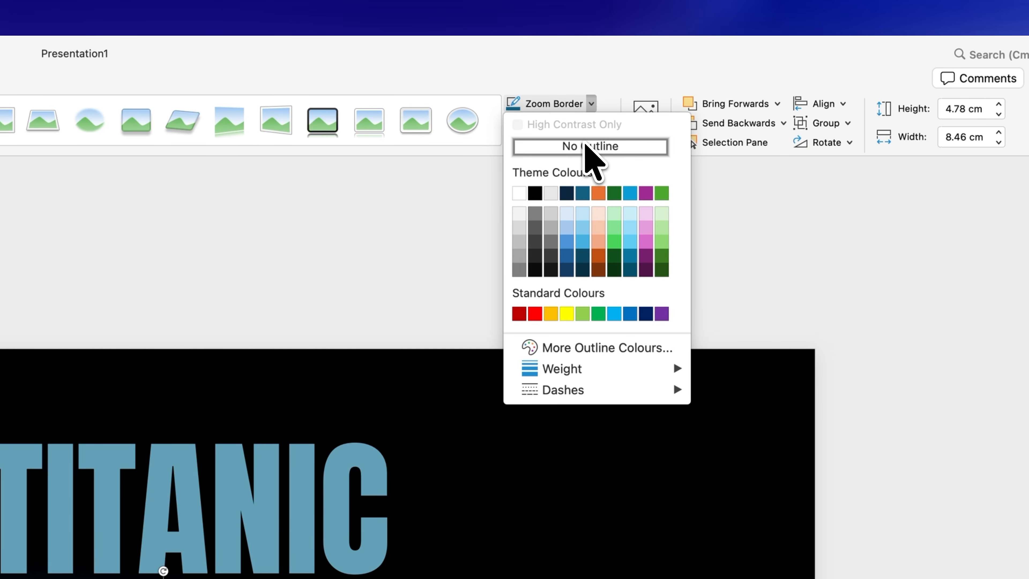
click(586, 146)
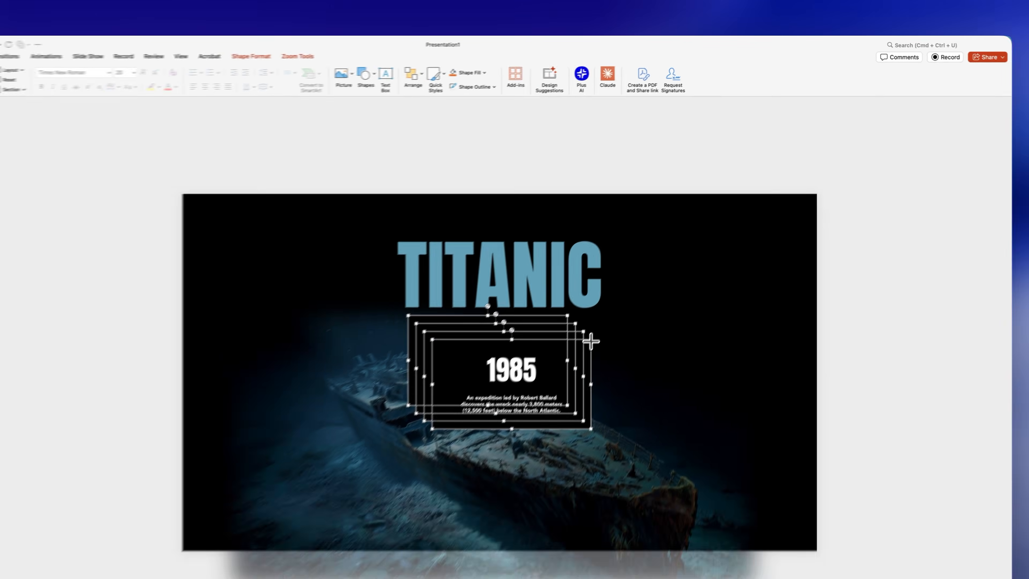
Step: Shrink the four slide zooms to about 3.33 by 5.89 cm and spread them out, with 1985 at the slide's right side
drag(590, 337, 413, 336)
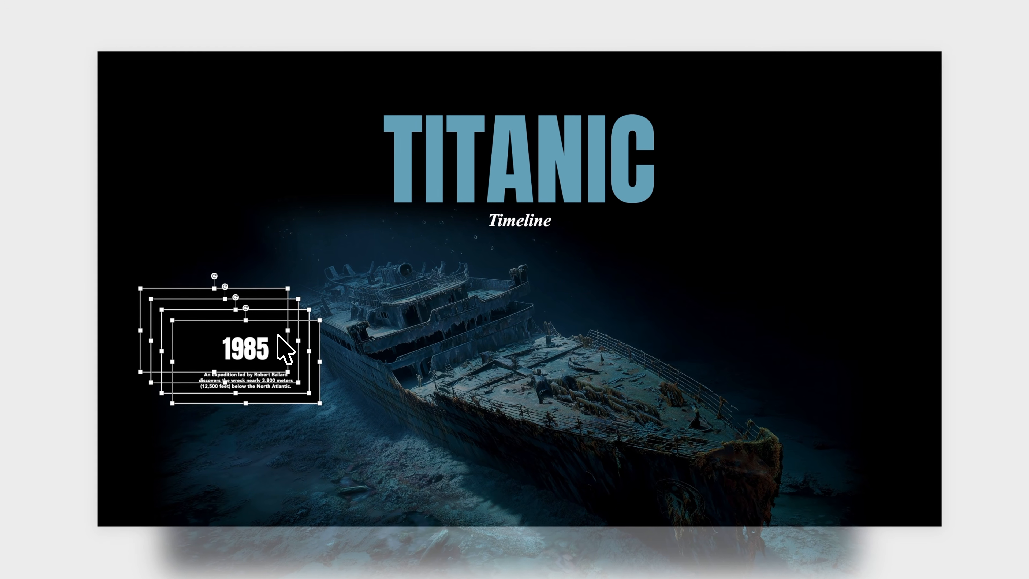
click(206, 349)
drag(206, 349, 740, 328)
drag(941, 269, 44, 407)
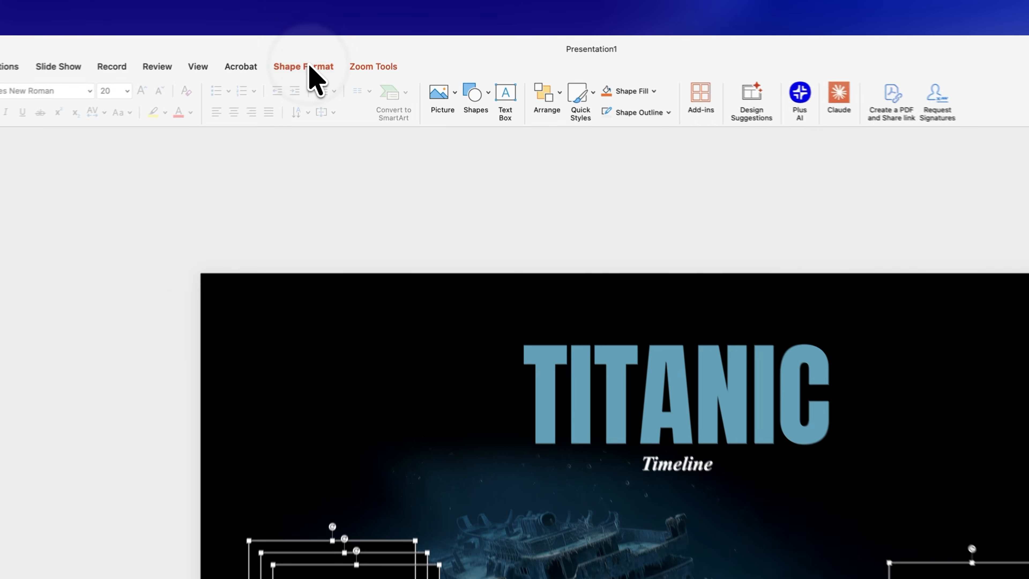
Step: Distribute the four slide zooms horizontally and align them to the top
click(343, 35)
click(897, 102)
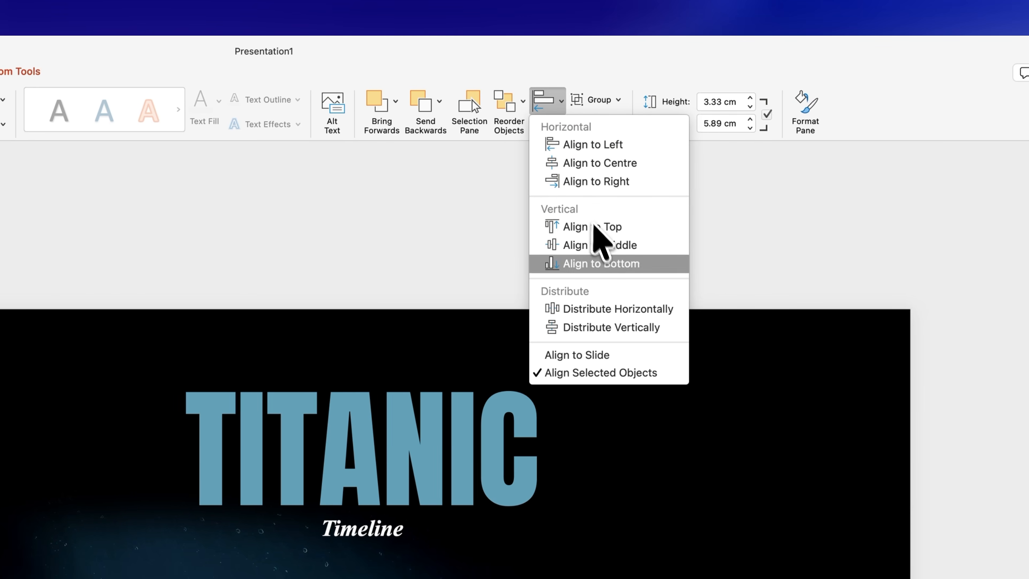
click(616, 310)
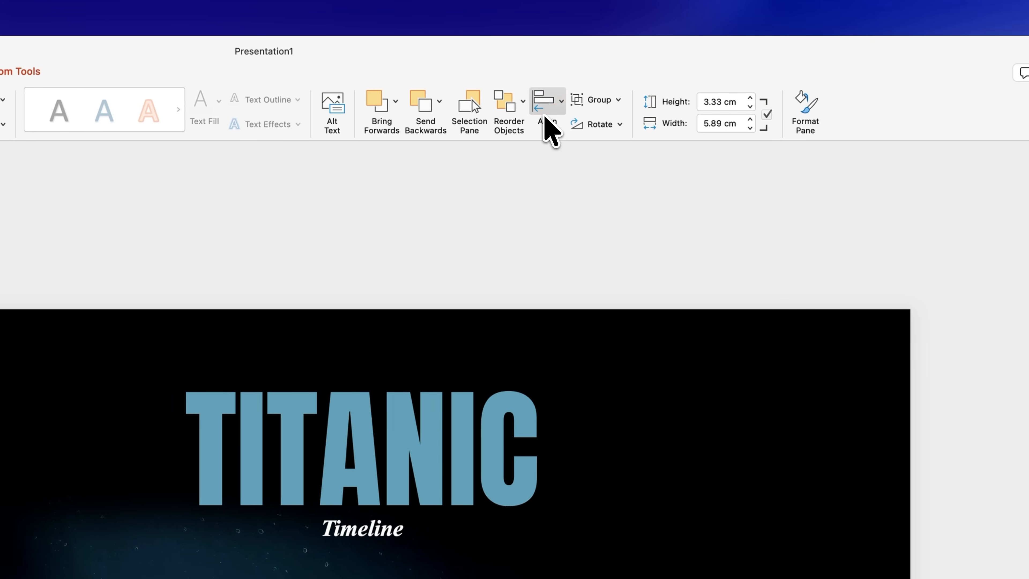
click(550, 129)
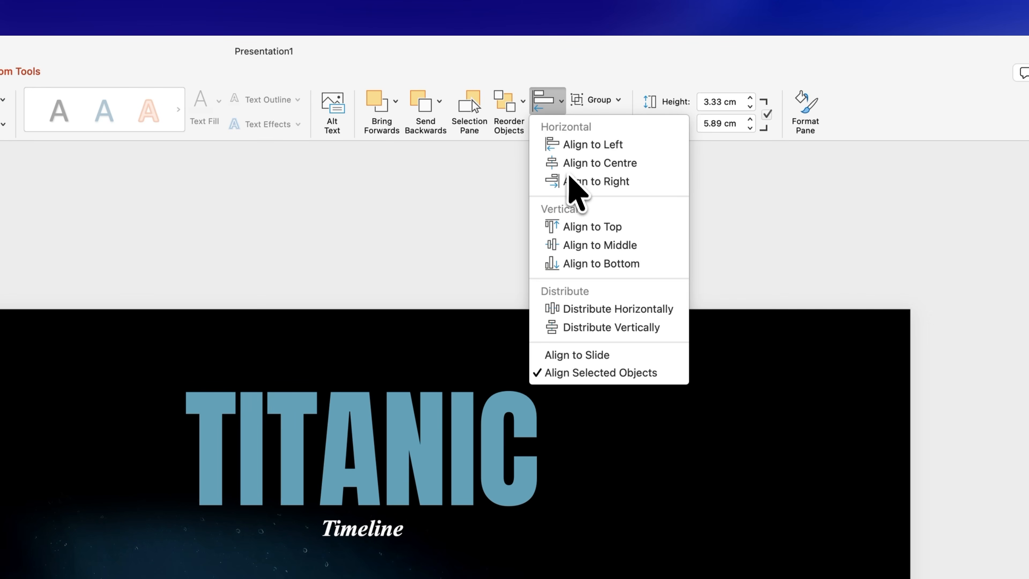
click(586, 228)
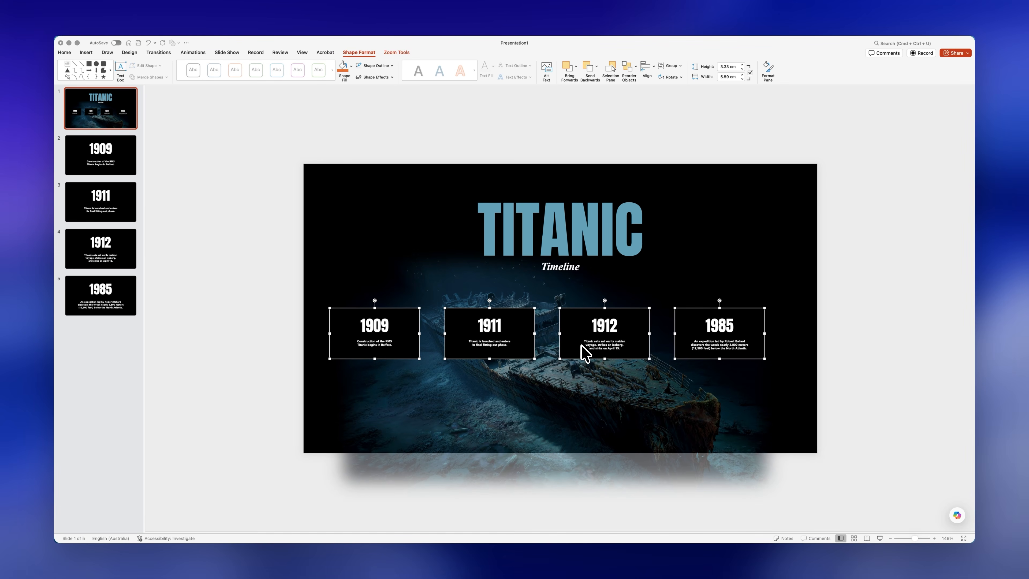
Step: Apply Zoom Background to the 1985, 1912, 1911 and 1909 slide zooms so their slide backgrounds are dropped
click(783, 344)
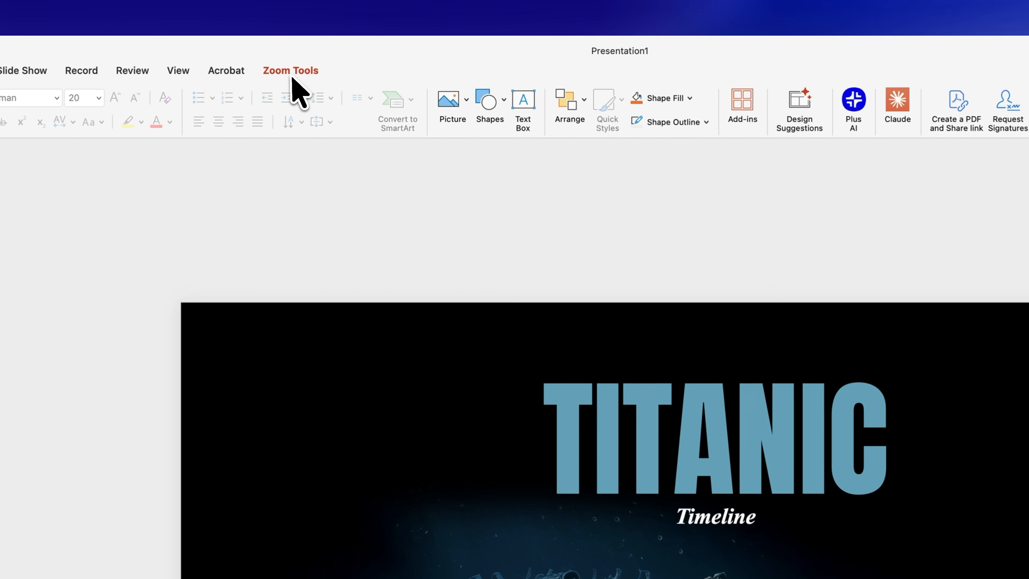
click(355, 52)
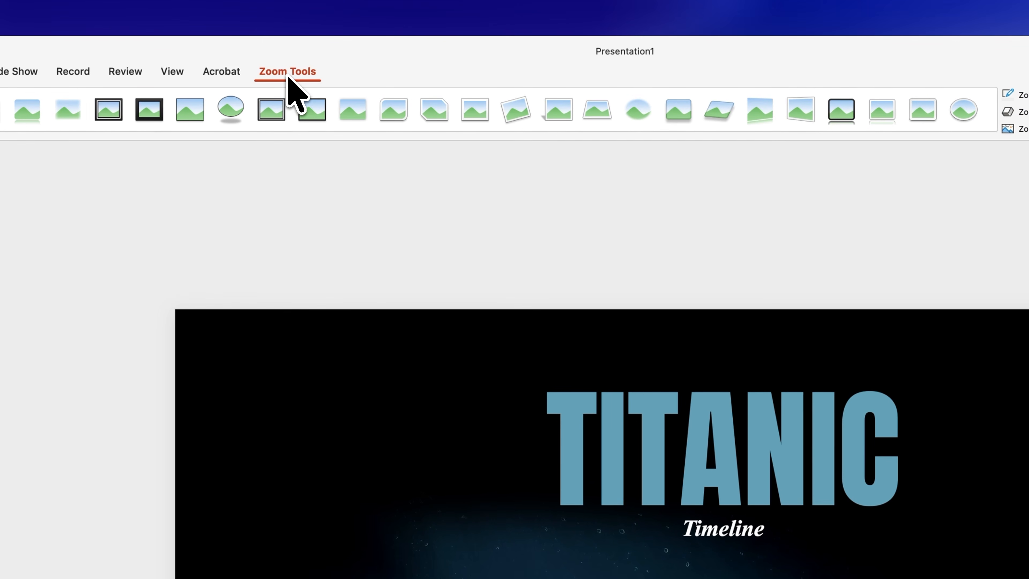
click(1016, 128)
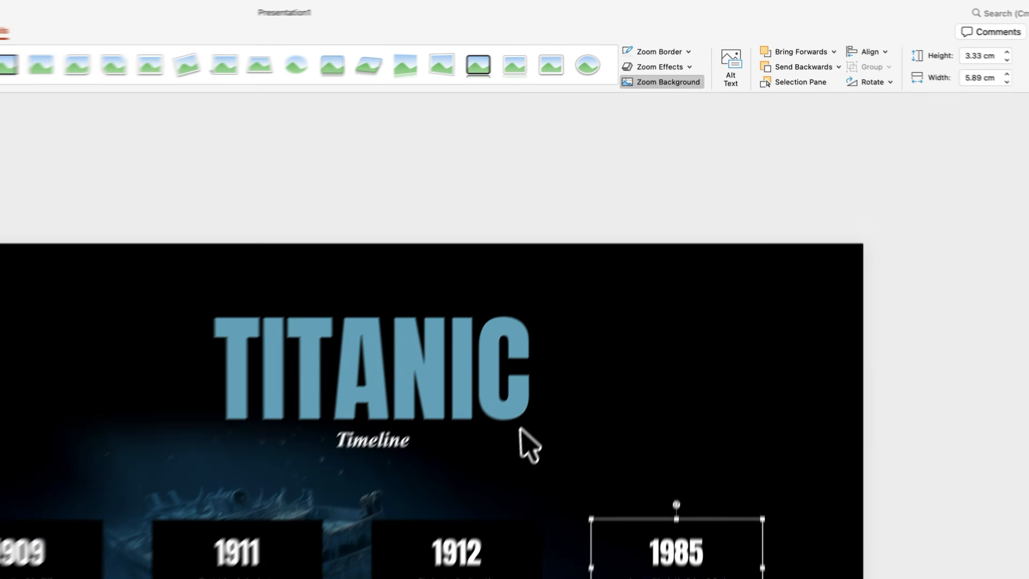
click(467, 570)
click(664, 84)
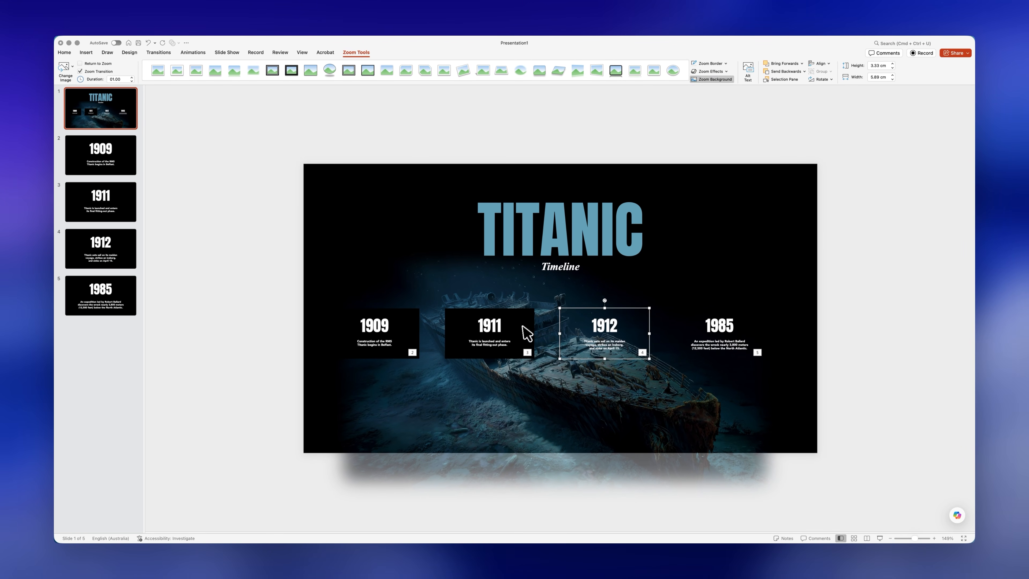
click(525, 335)
click(713, 79)
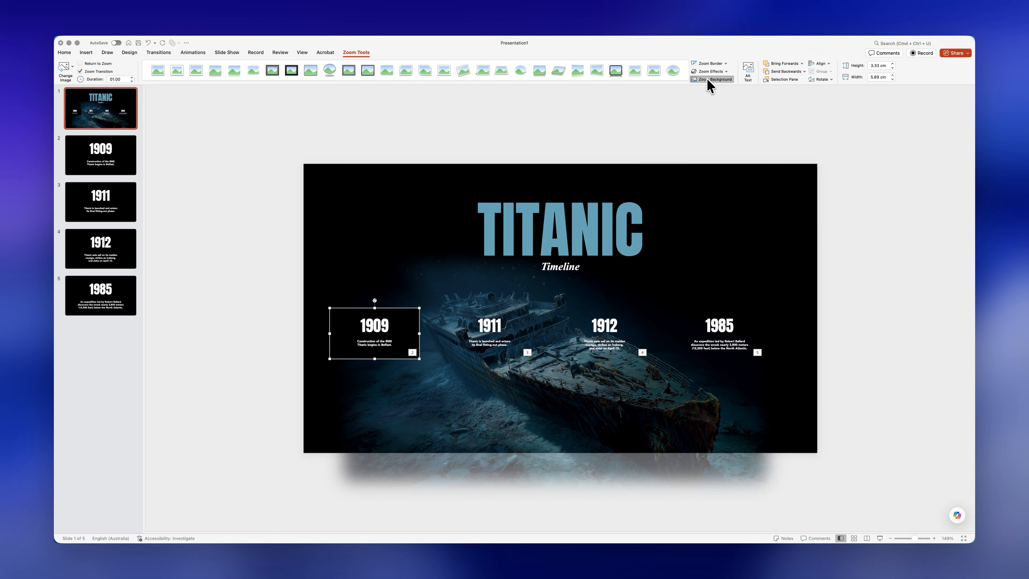
Step: Draw a straight horizontal line from beneath 1909, between the years and their captions, to past the slide's right edge
click(553, 133)
click(451, 67)
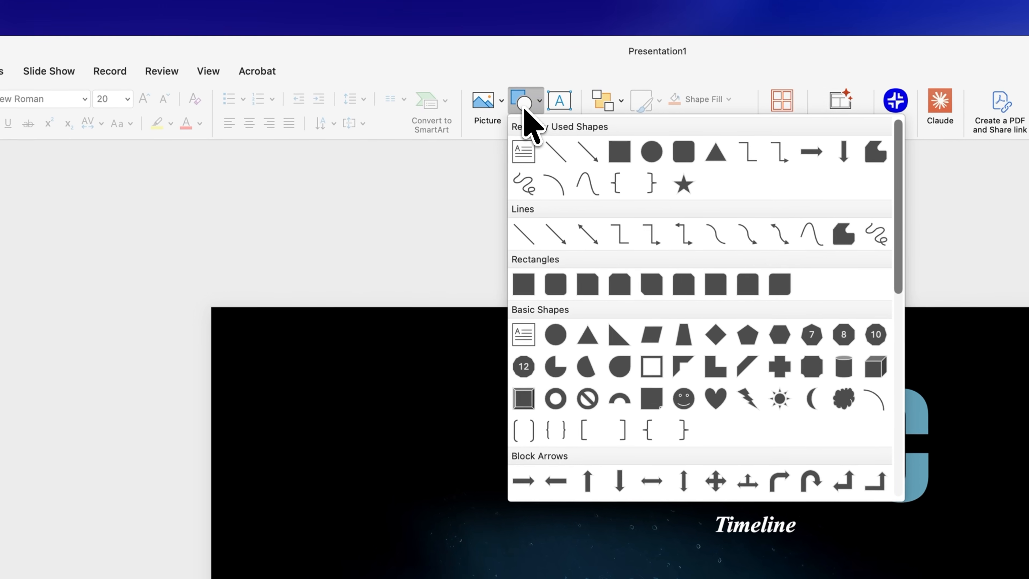
click(528, 234)
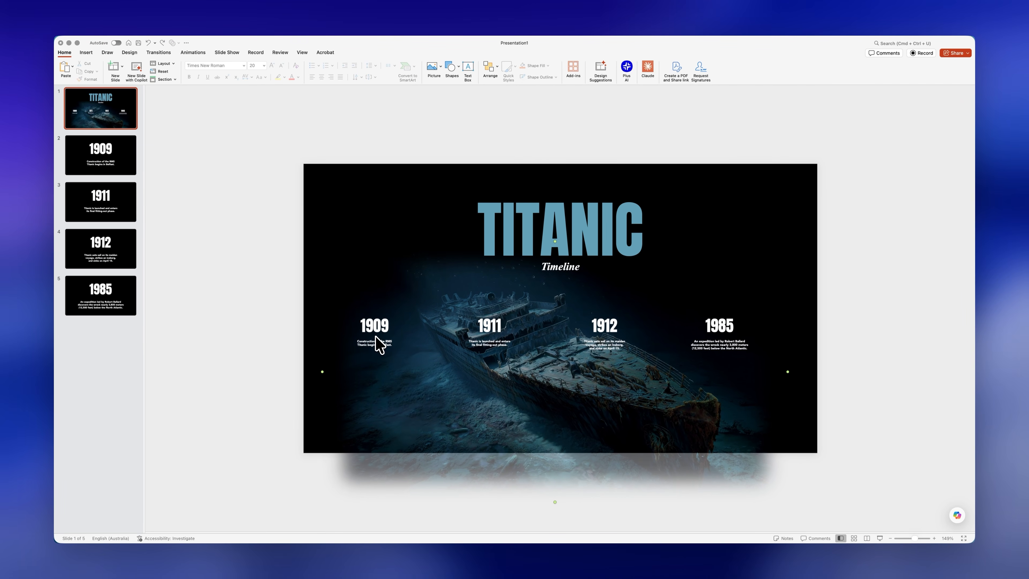
drag(374, 333, 841, 334)
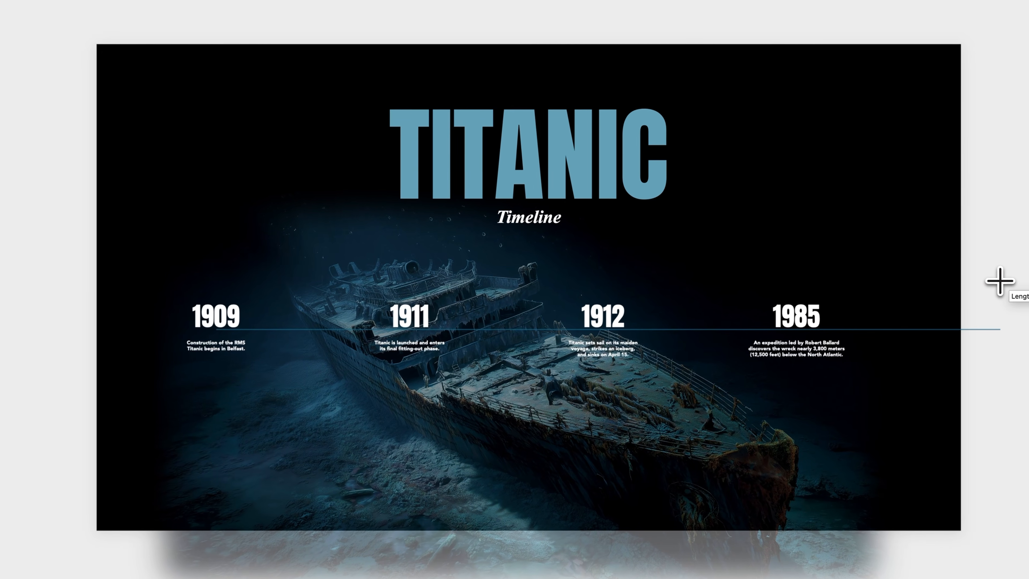
drag(988, 328, 989, 331)
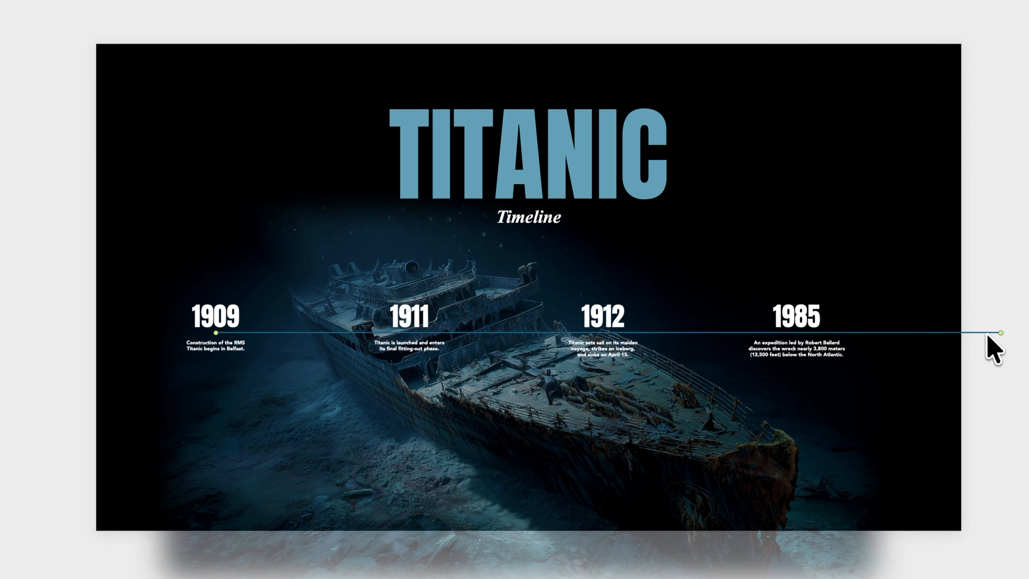
Step: Format the timeline line as white, 0.75 pt wide, with an oval begin arrow
right_click(980, 335)
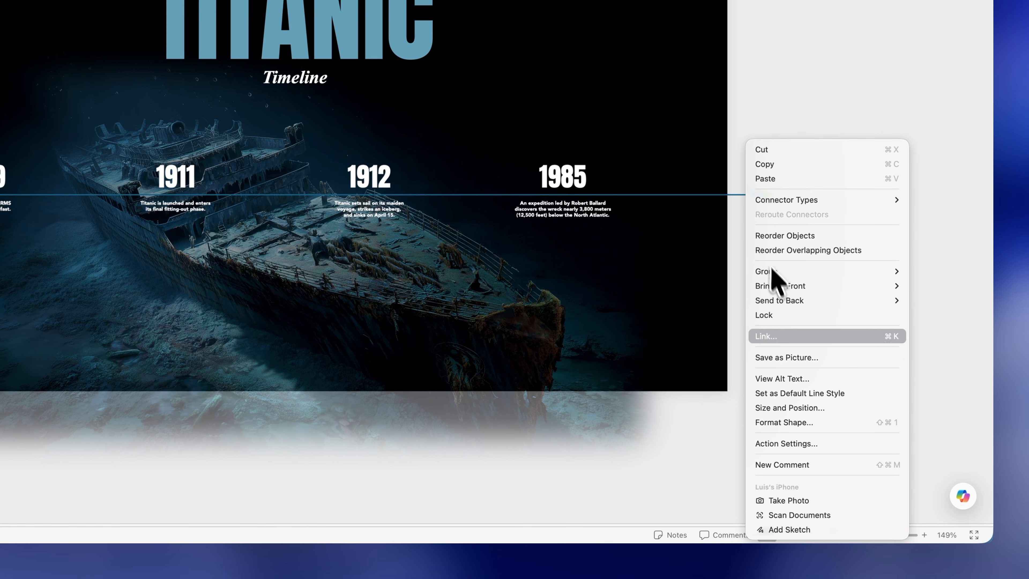
click(790, 423)
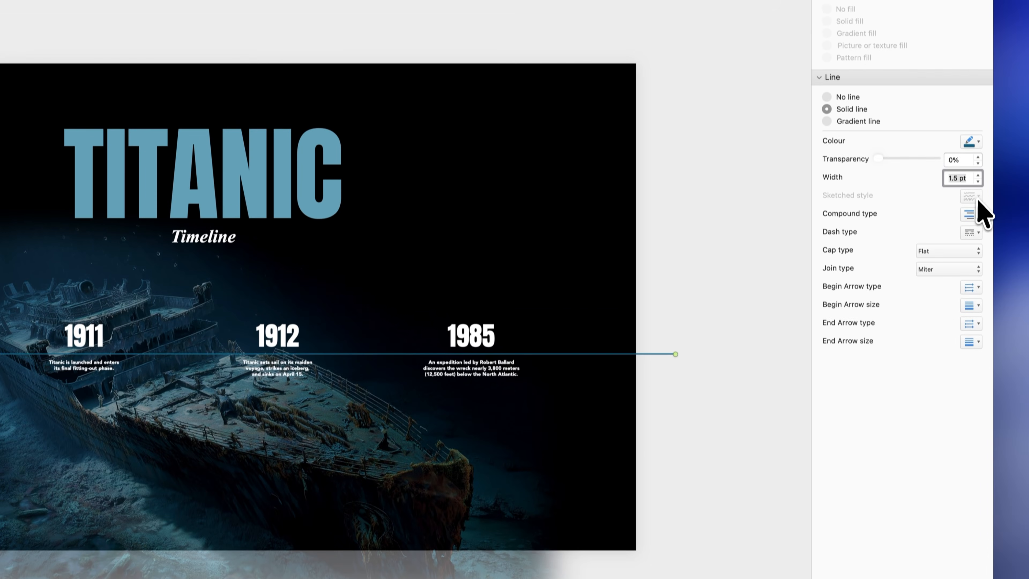
click(977, 181)
click(978, 181)
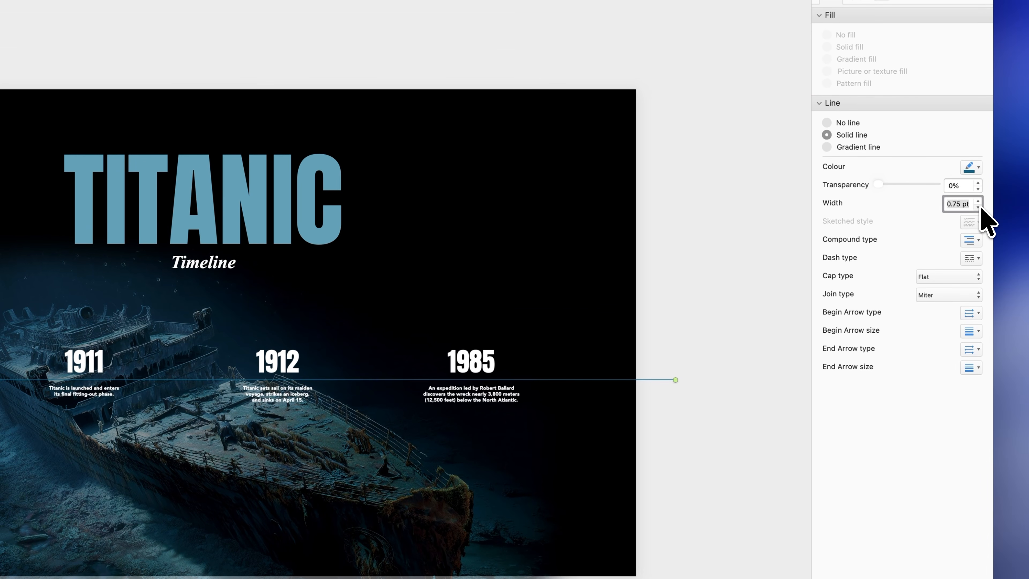
click(972, 166)
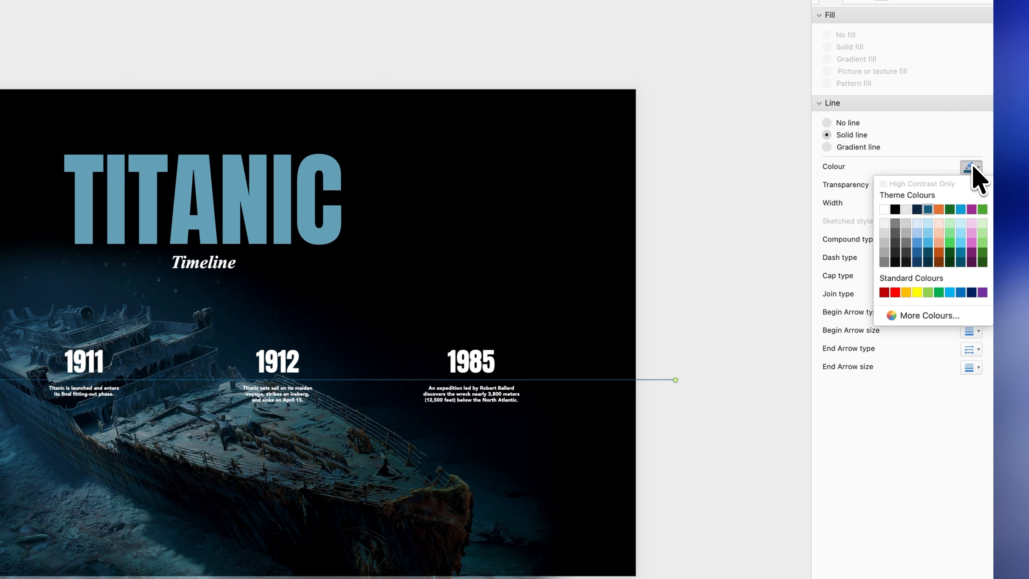
click(885, 210)
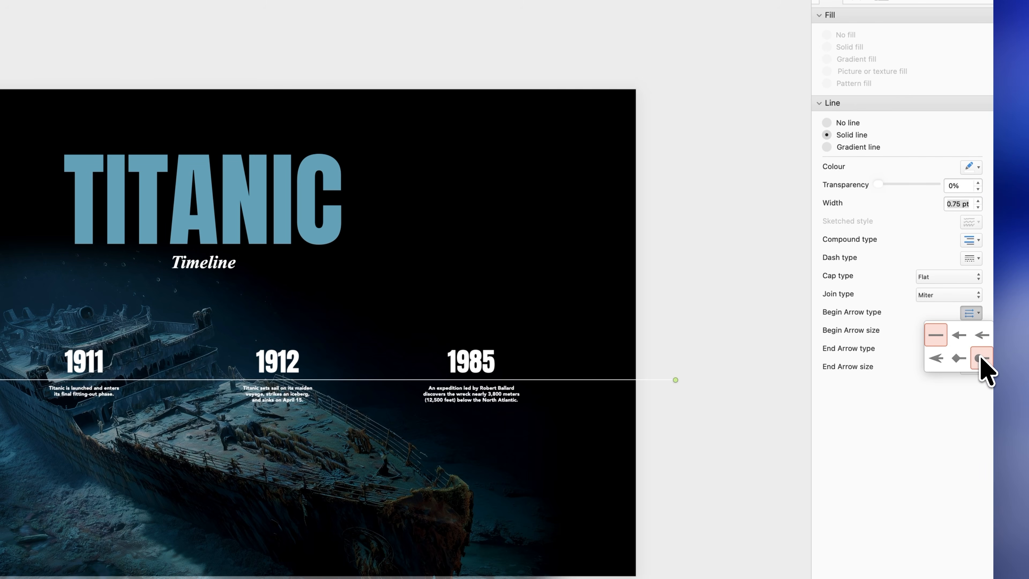
click(776, 388)
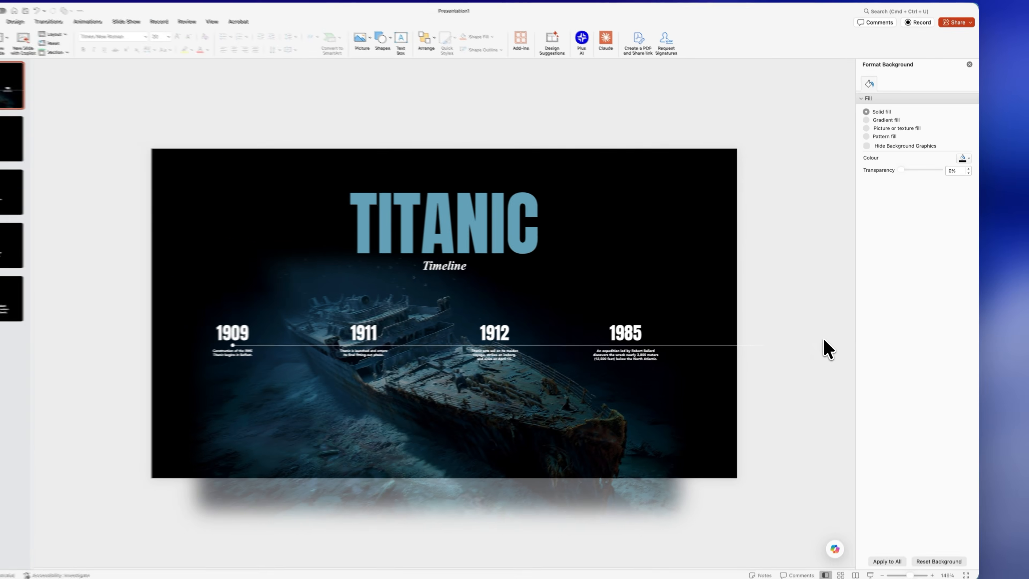
Step: Enable Return to Zoom for the 1985 slide zoom
click(471, 360)
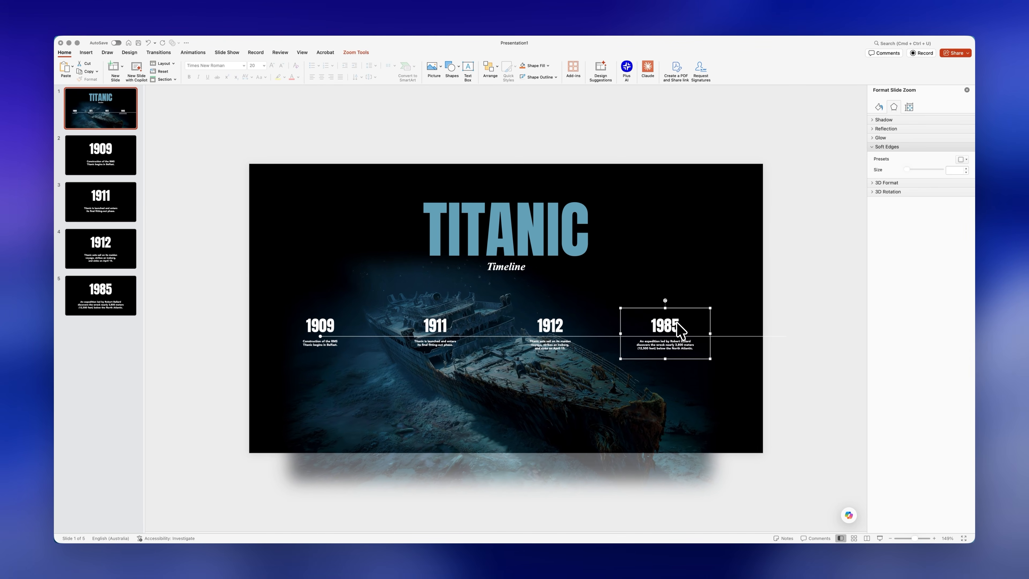
click(355, 53)
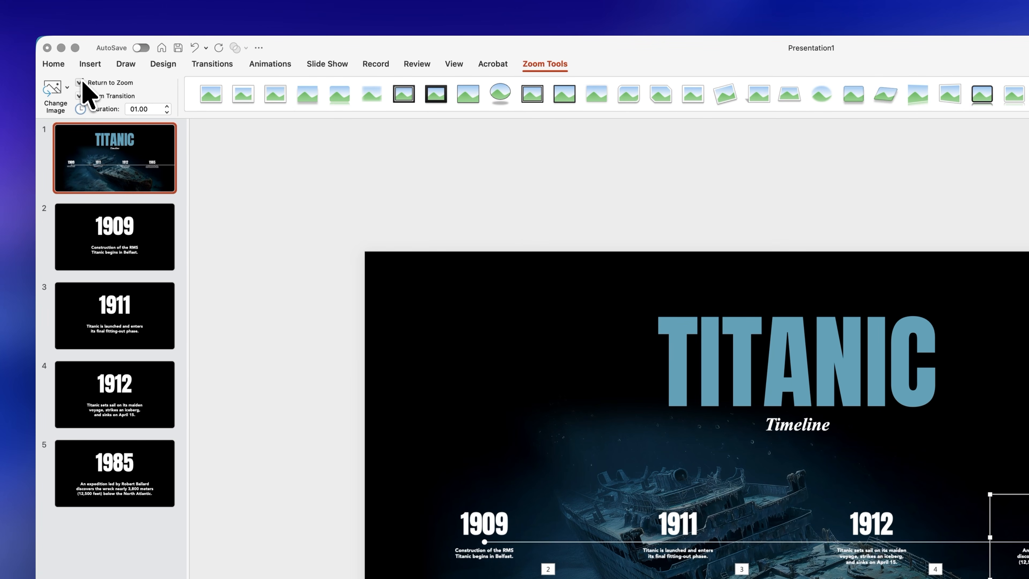
click(261, 190)
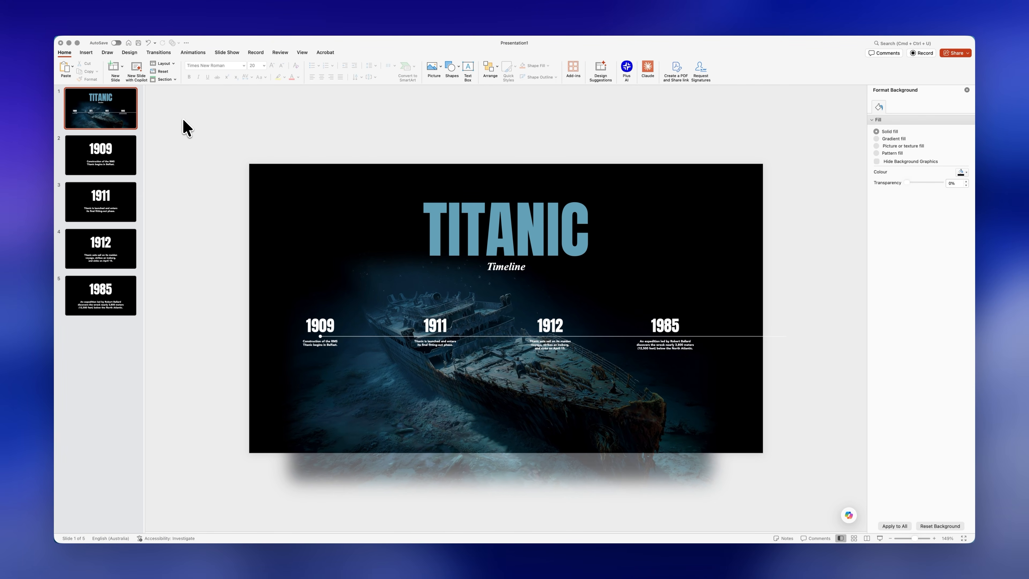
Step: Play the slide show and advance through 1909, 1911, 1912 and 1985 back to the Titanic overview
key(super+Return)
key(Right)
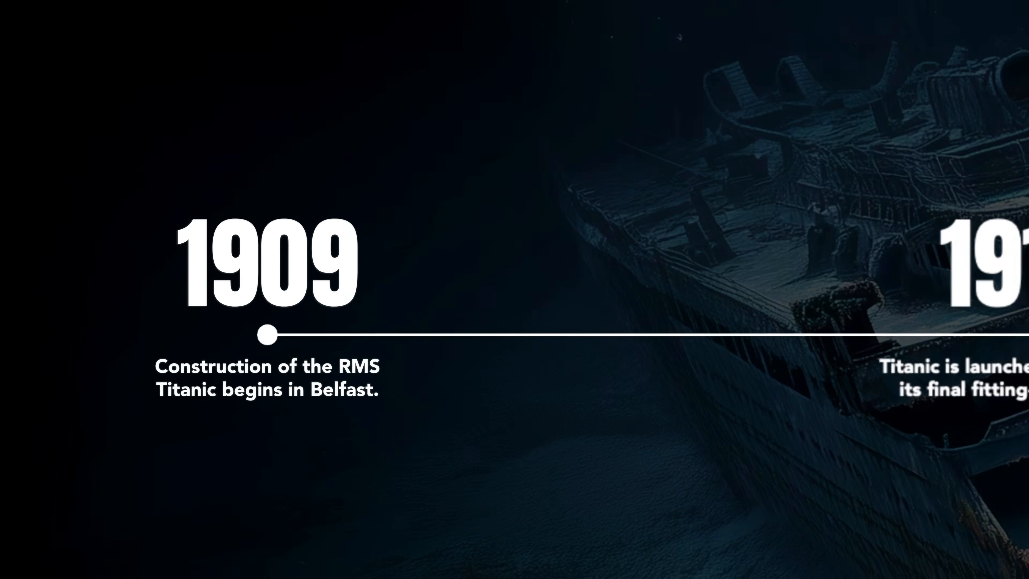
key(Right)
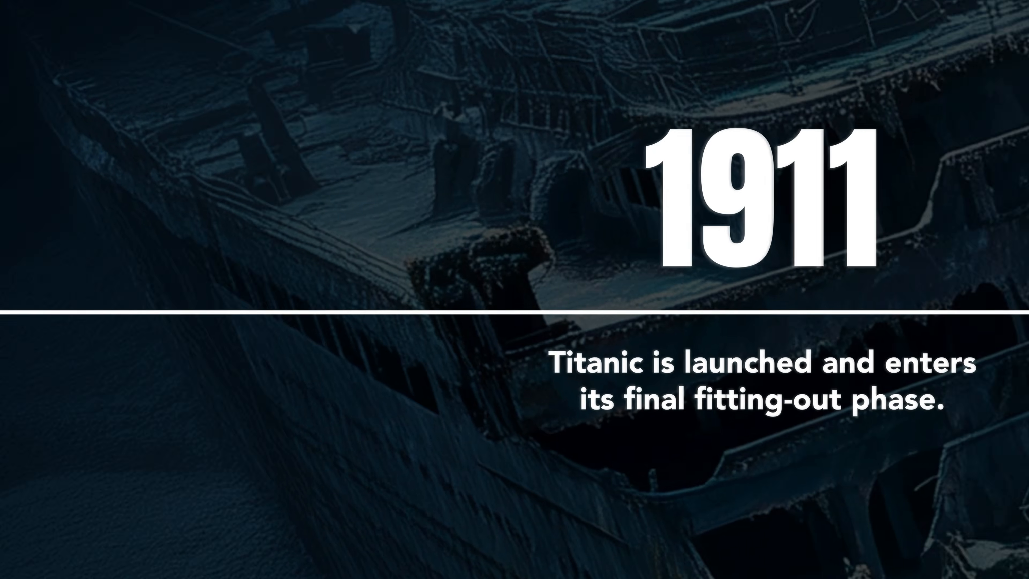
key(Right)
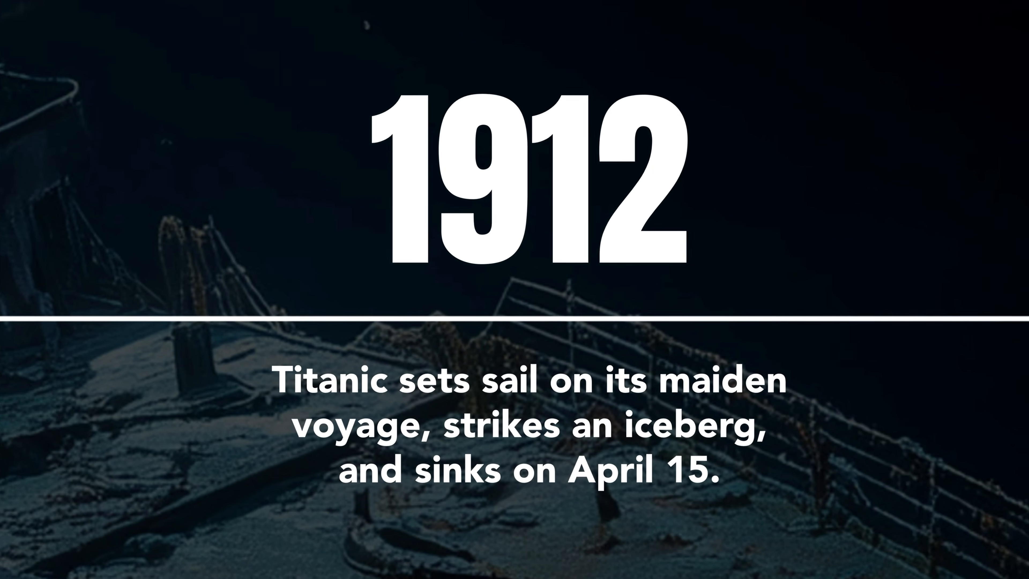
key(Right)
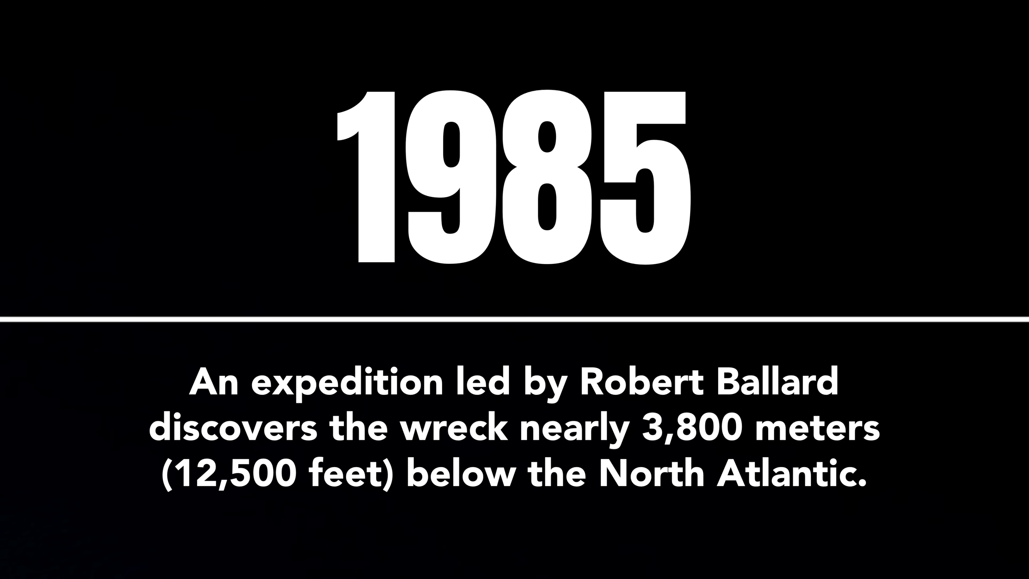
key(Right)
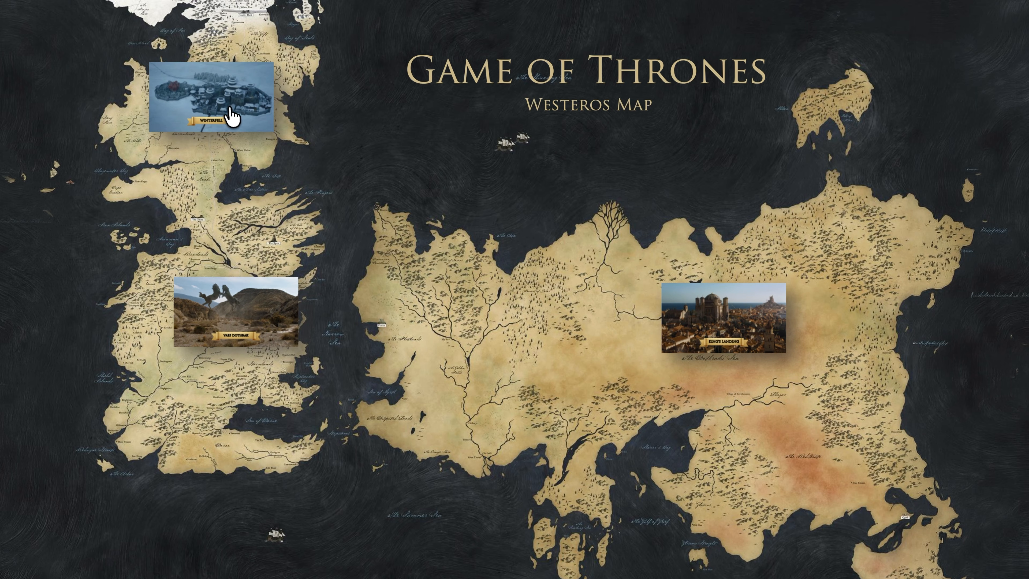
Step: Preview the zooms on the Game of Thrones Westeros map presentation, including Winterfell and Vaes Dothrak, and end the show
click(230, 109)
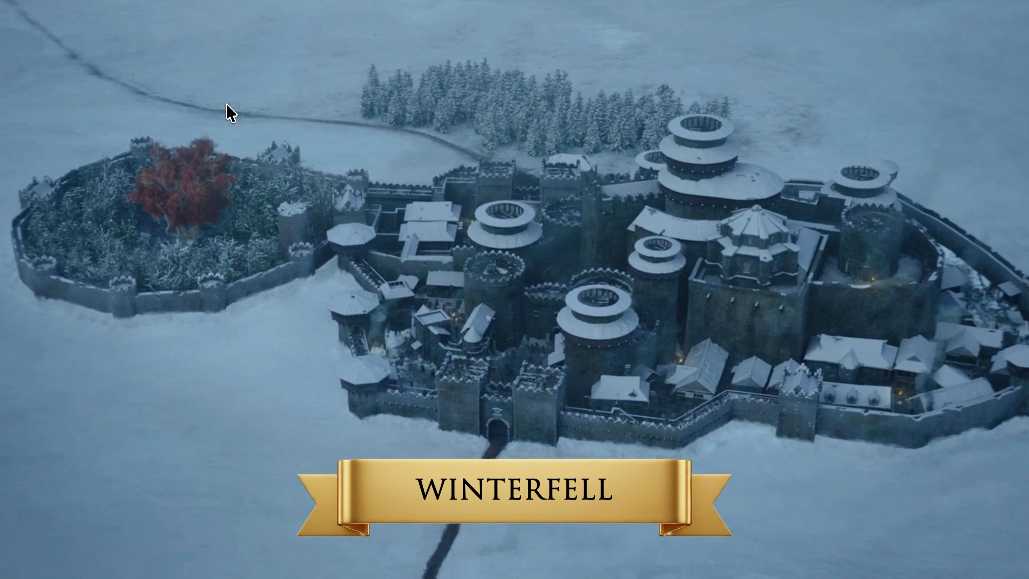
click(227, 105)
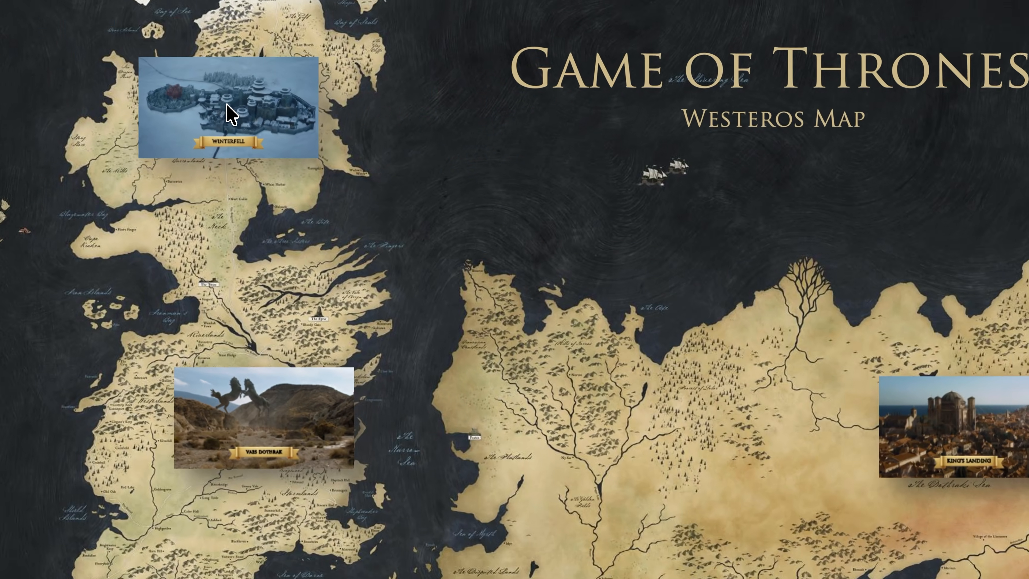
click(261, 316)
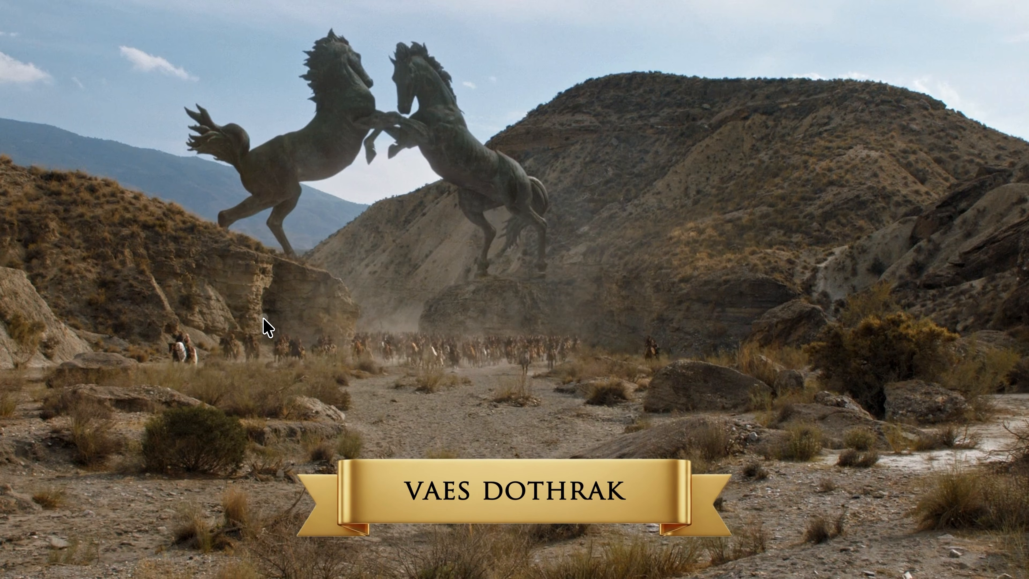
click(264, 320)
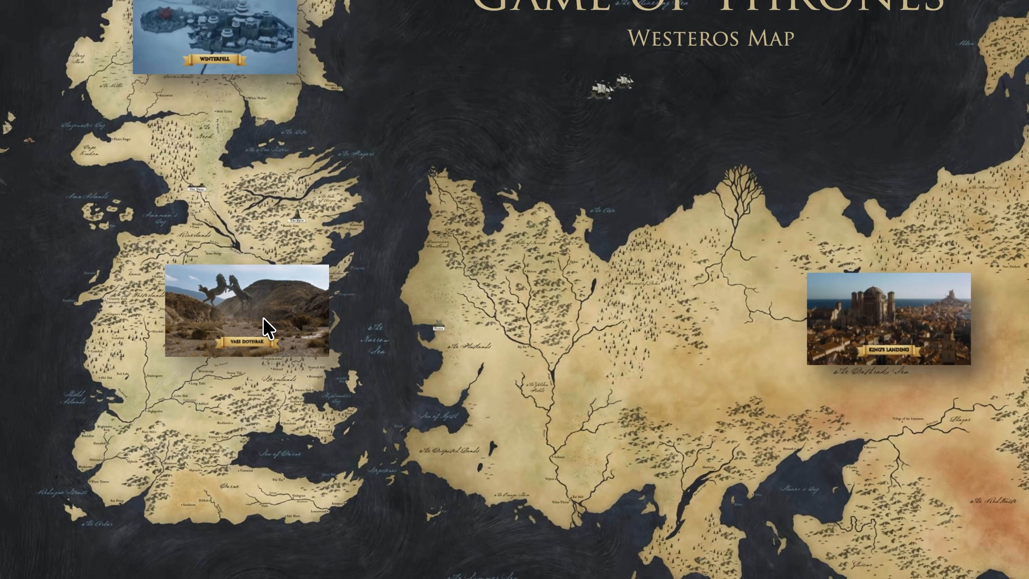
key(Escape)
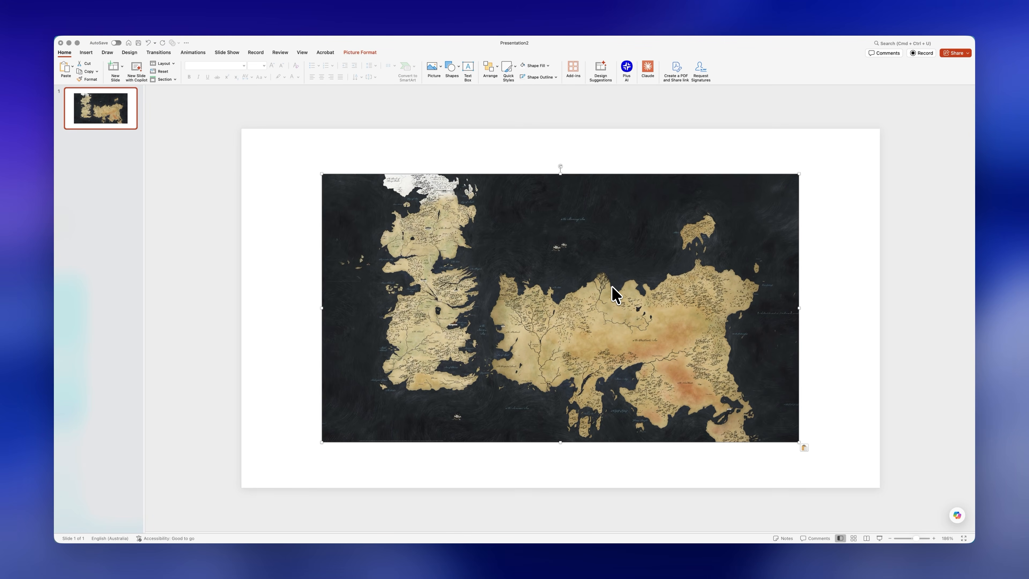
Step: Enlarge the map picture to fill the slide and paste the "Game of Thrones" and "Westeros Map" titles over it
drag(583, 309, 500, 263)
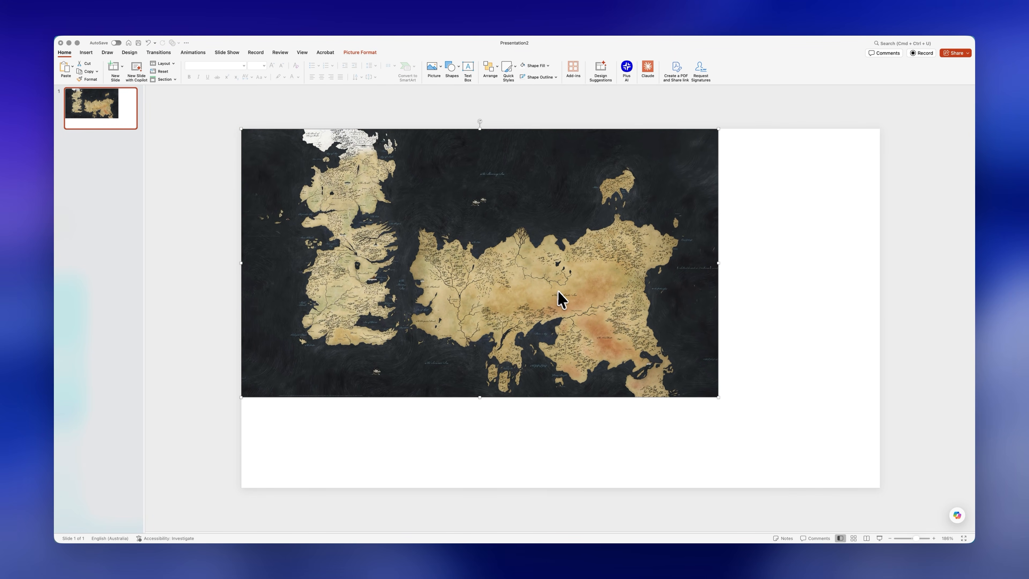
drag(718, 397, 879, 484)
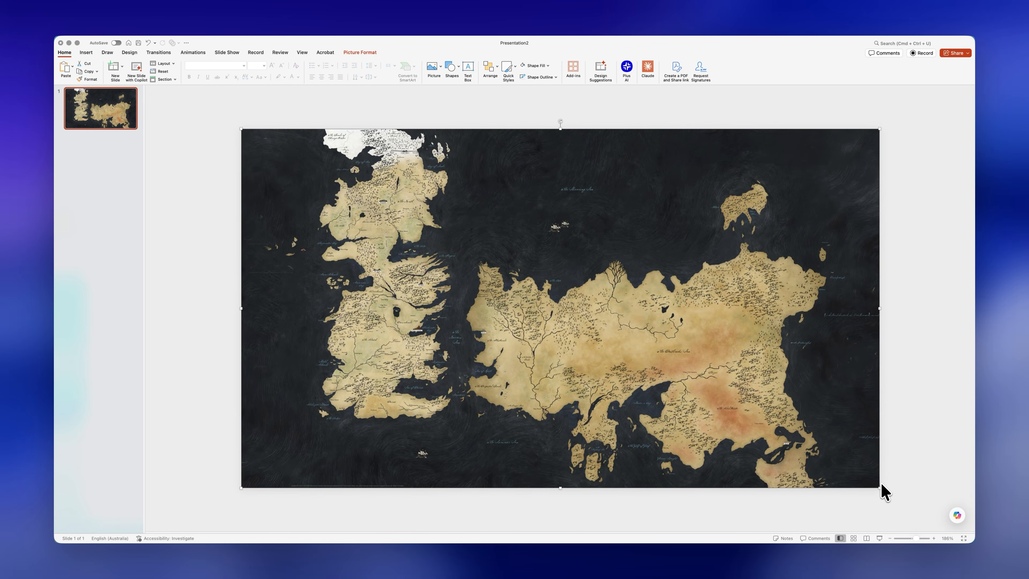
key(super+v)
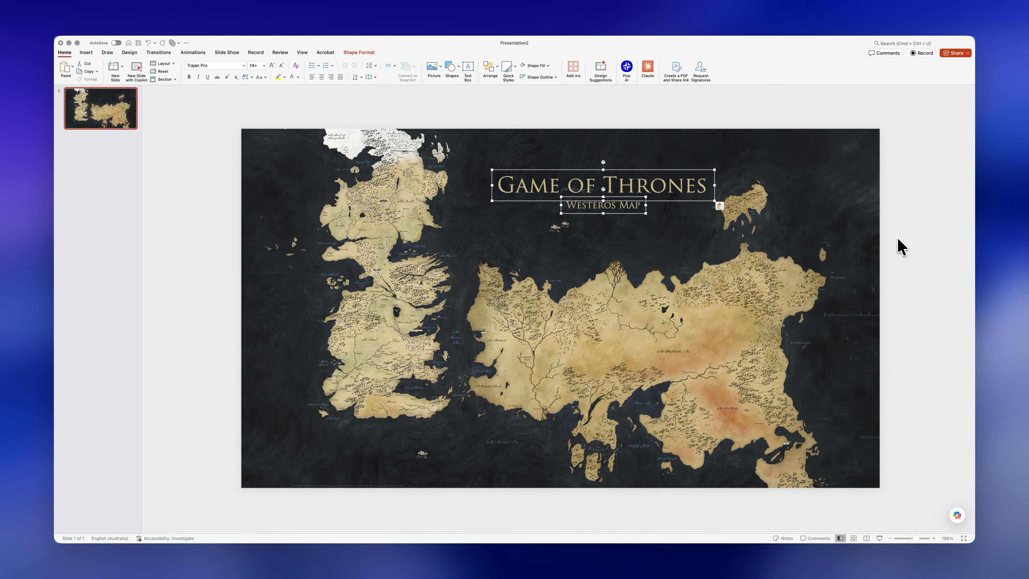
click(688, 187)
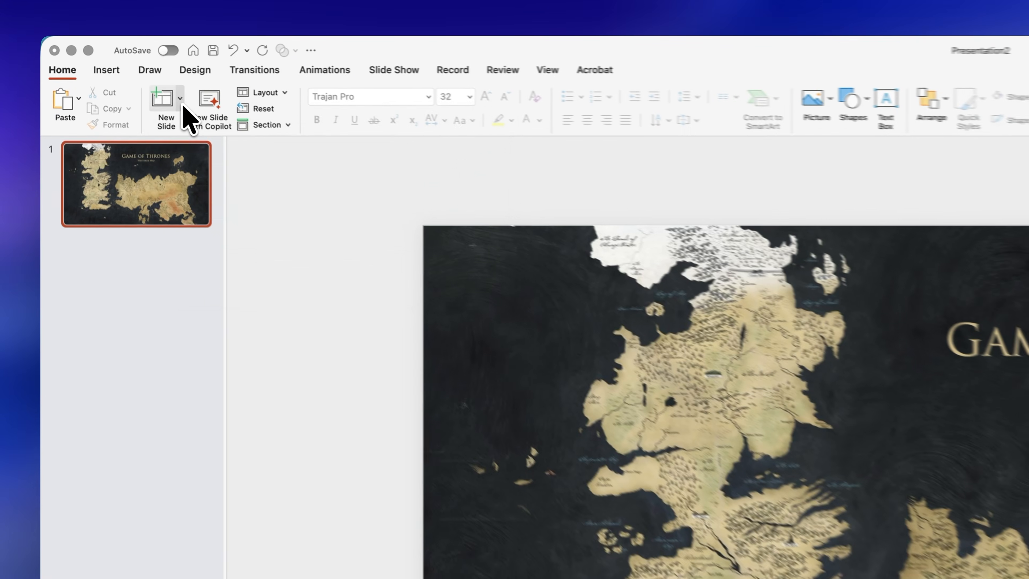
Step: Add three blank slides after the map slide
click(122, 66)
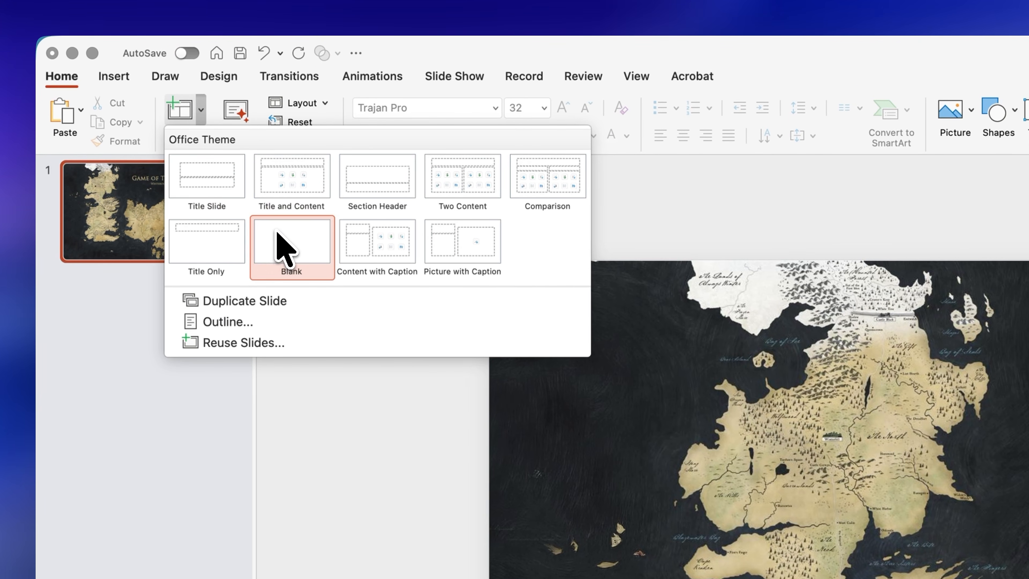
click(287, 248)
key(Return)
key(Return)
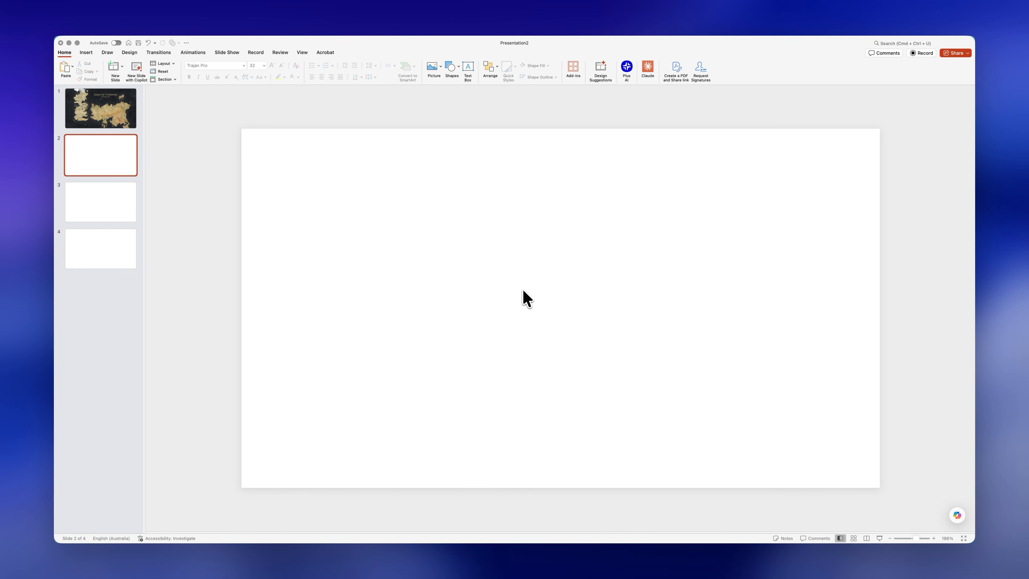
Step: Fill slide 2 with the pasted city picture and add the gold ribbon banner with the "KING'S LANDING" label
key(super+v)
drag(580, 315, 440, 232)
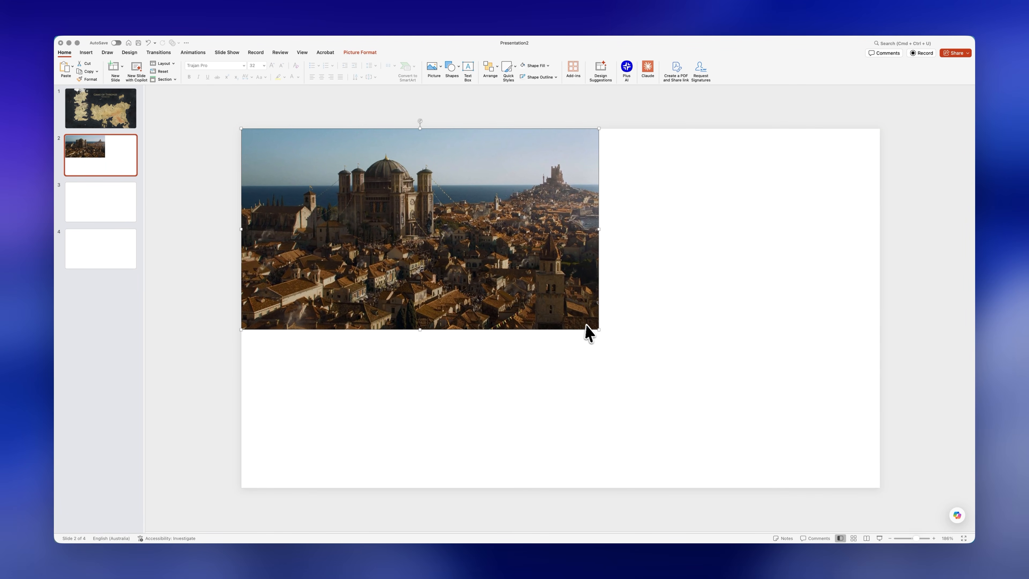
drag(598, 330, 881, 474)
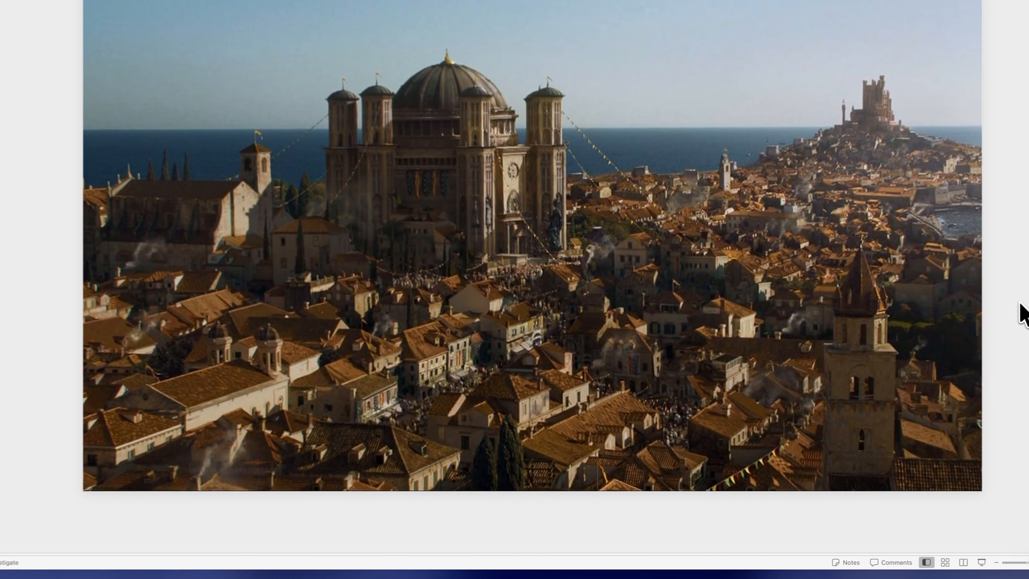
key(super+v)
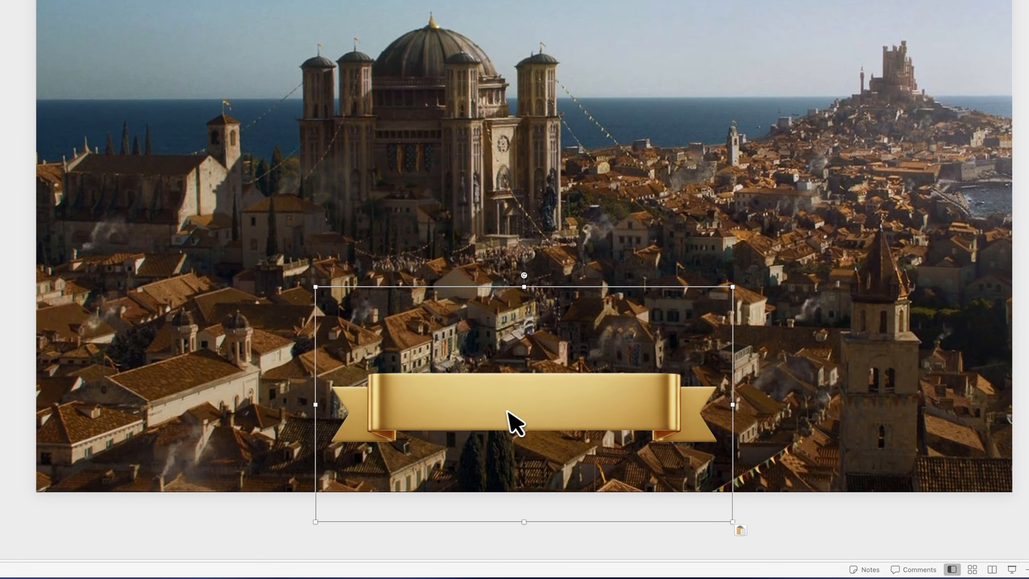
key(super+v)
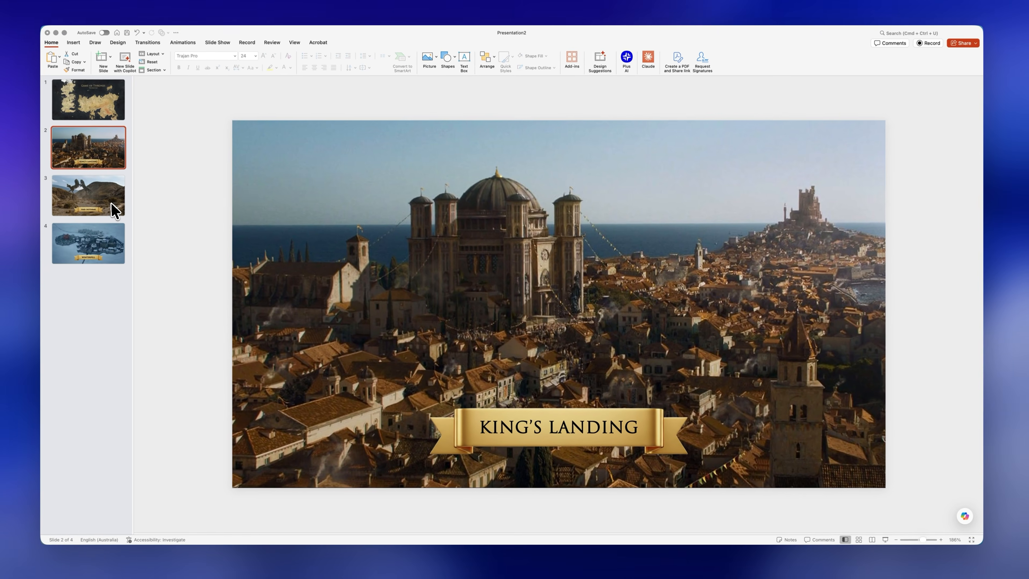
Step: Check the Vaes Dothrak and Winterfell slides and insert slide zooms for slides 2, 3 and 4 on the map slide
click(117, 211)
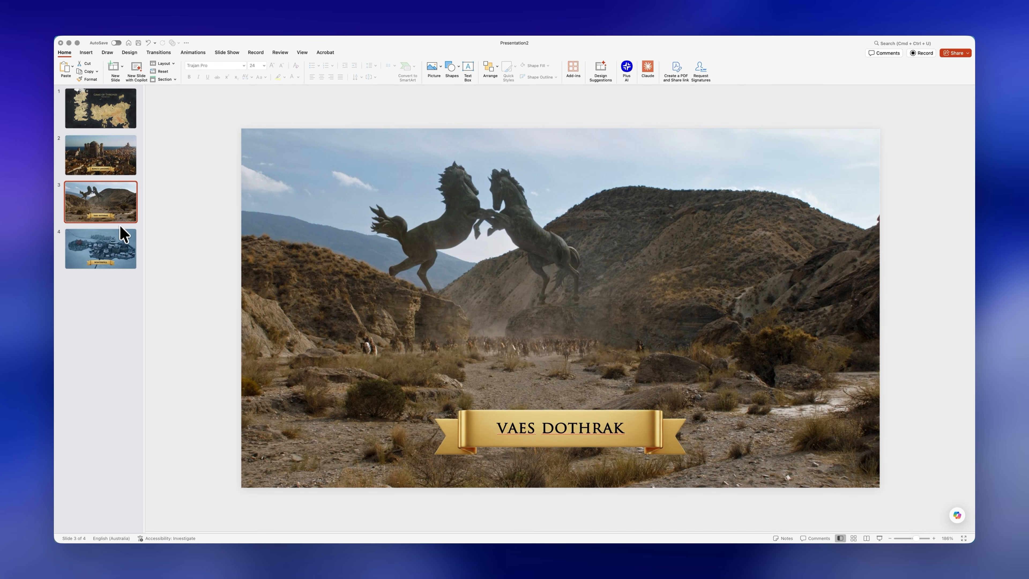
click(122, 257)
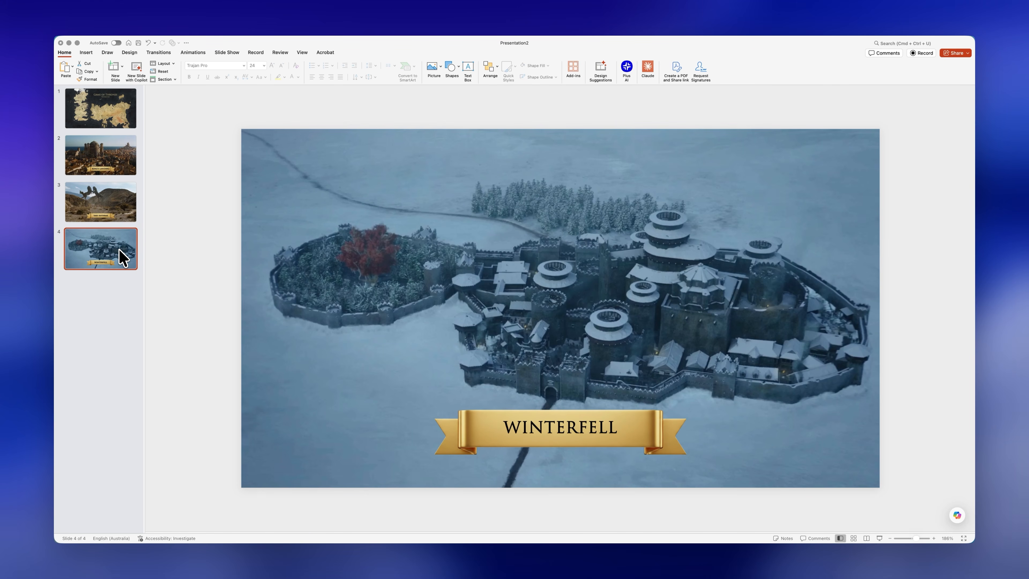
click(121, 121)
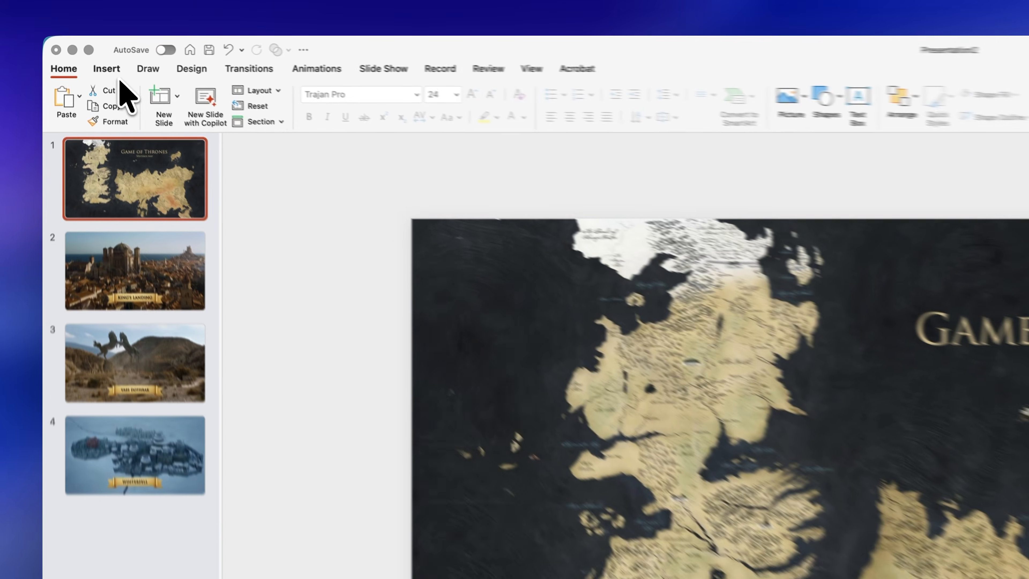
click(86, 52)
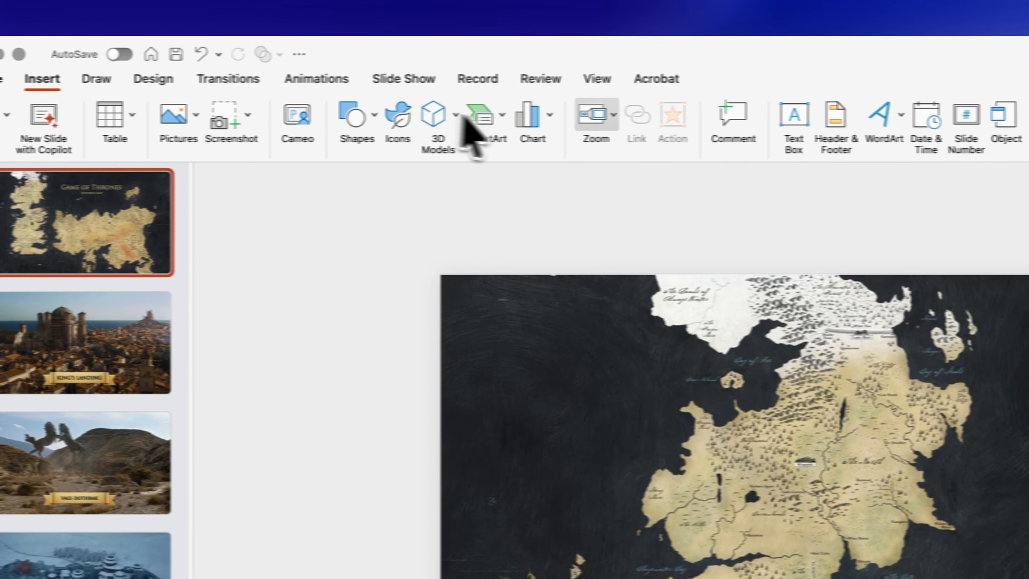
click(595, 118)
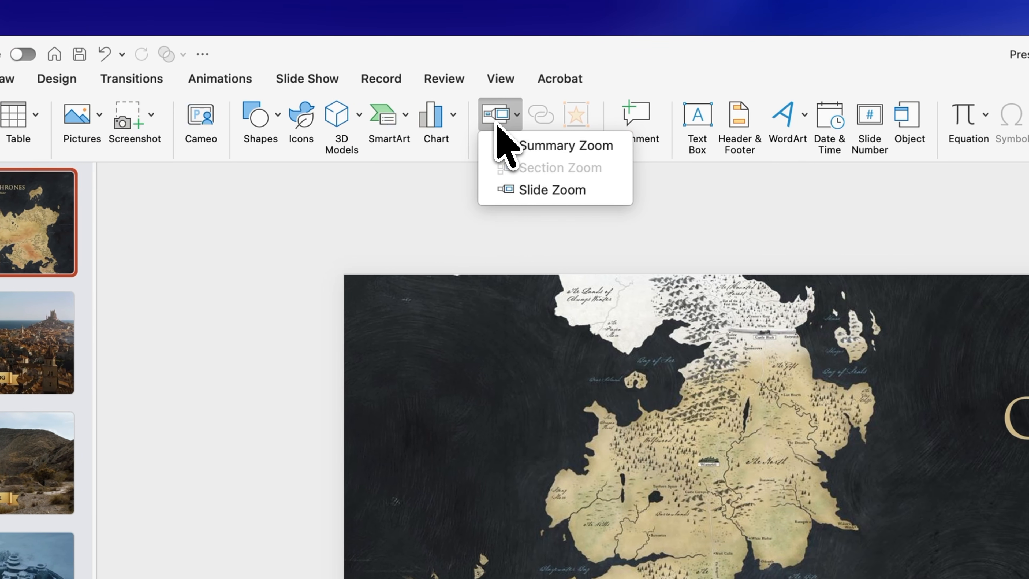
click(521, 189)
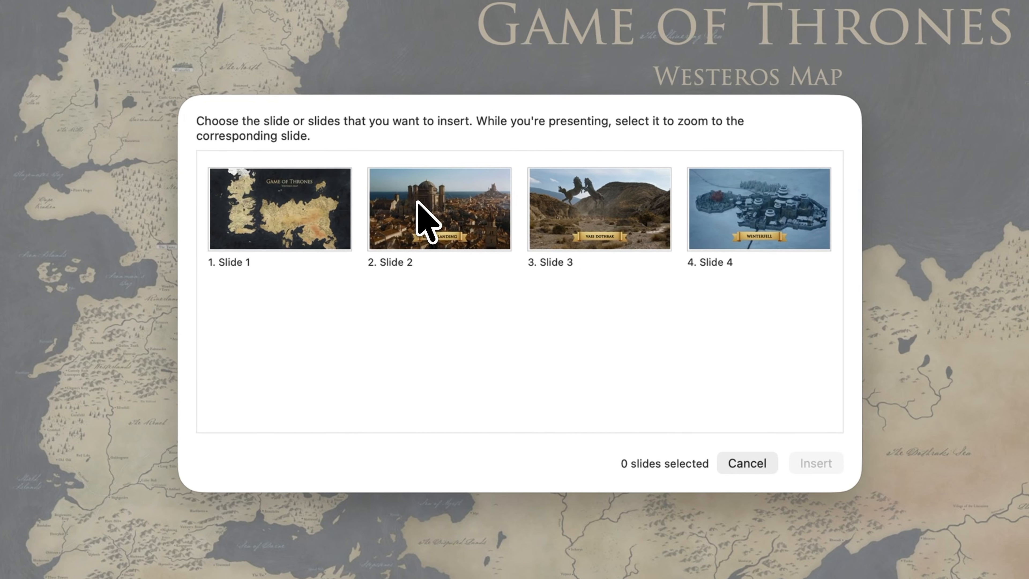
click(417, 203)
click(566, 233)
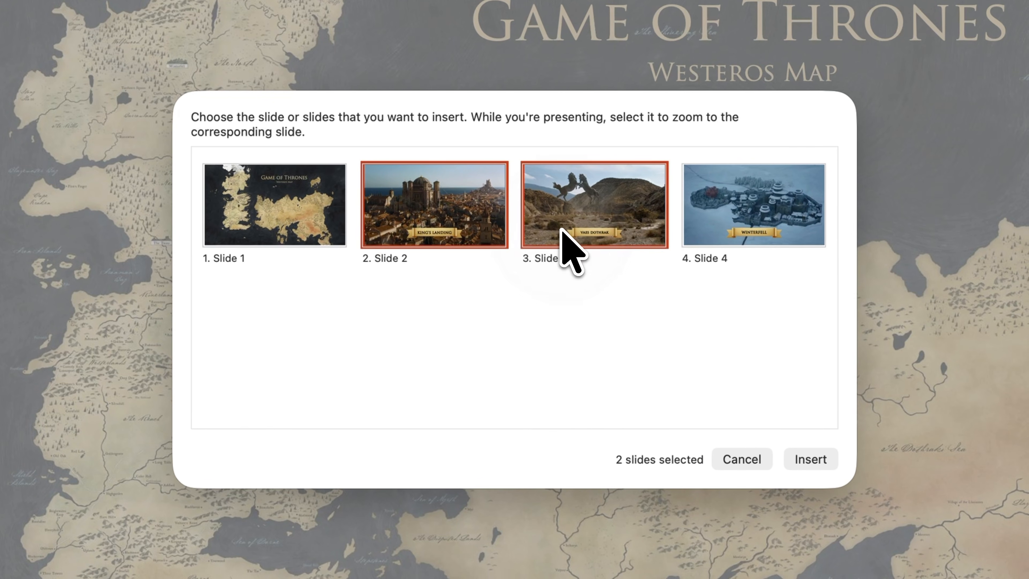
click(718, 240)
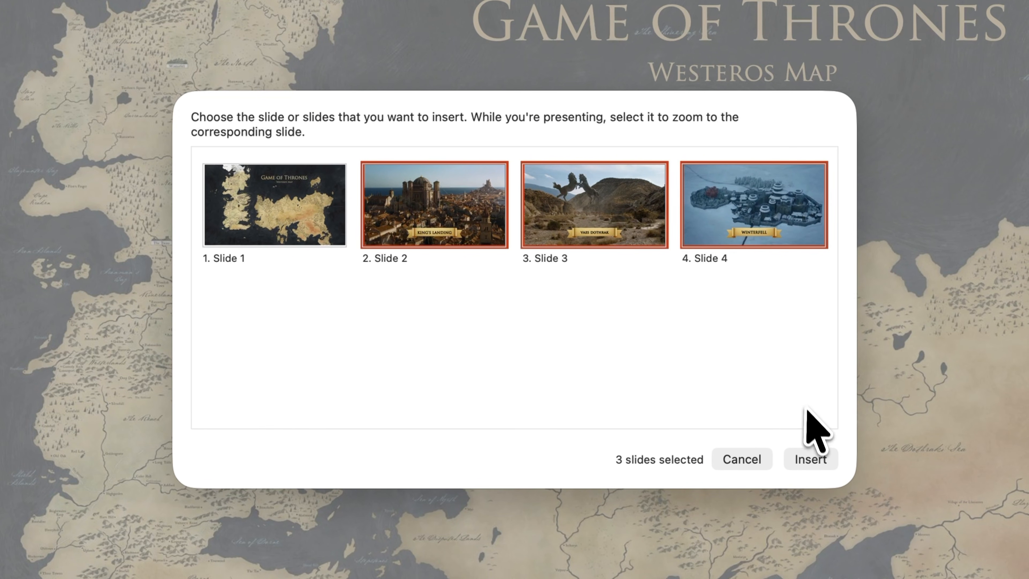
click(811, 461)
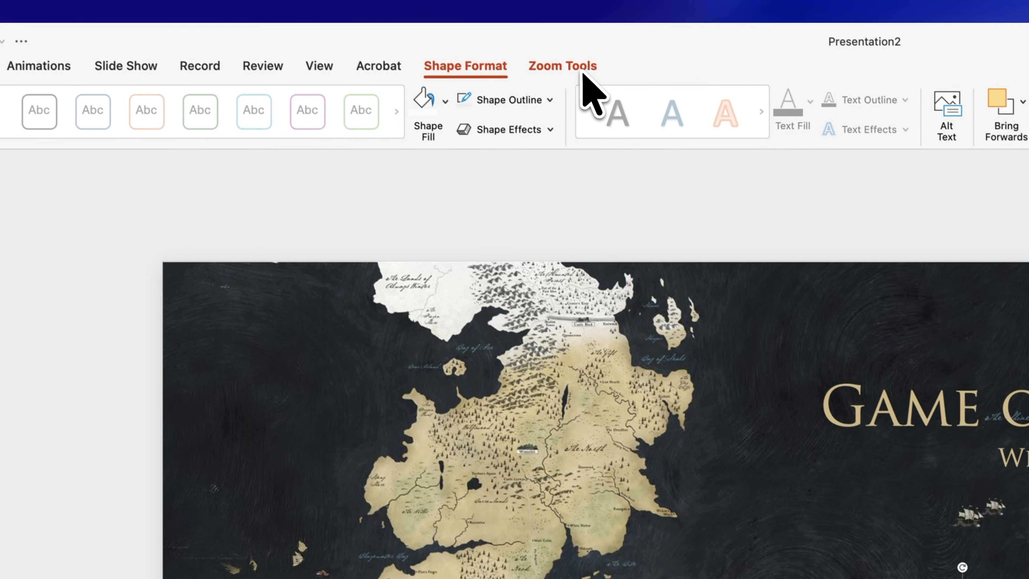
Step: Give the three zooms a drop shadow style and place Winterfell and Vaes Dothrak on the western continent, King's Landing on the eastern one
click(583, 72)
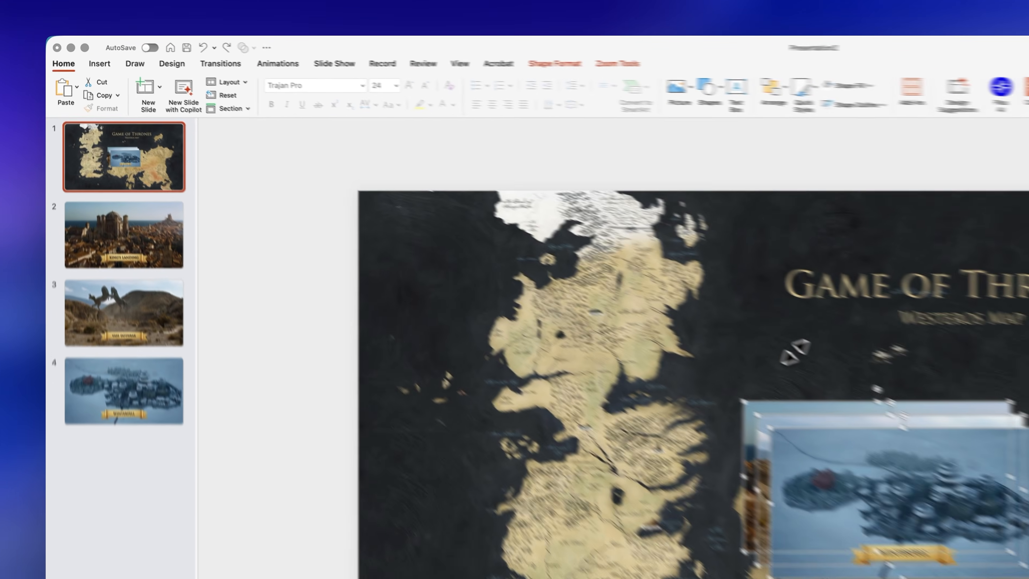
drag(689, 271, 405, 207)
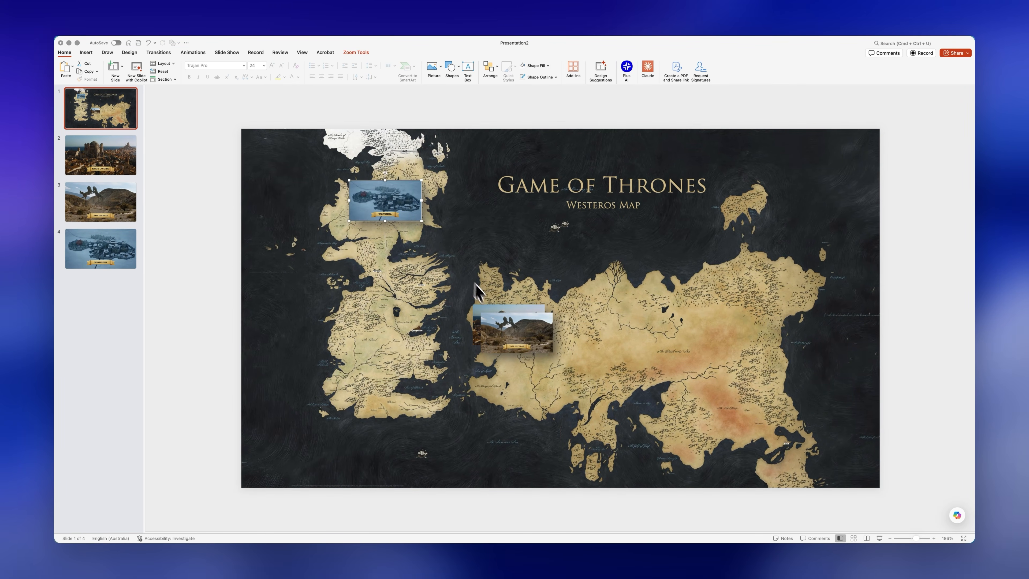
drag(467, 341, 410, 329)
drag(494, 326, 668, 330)
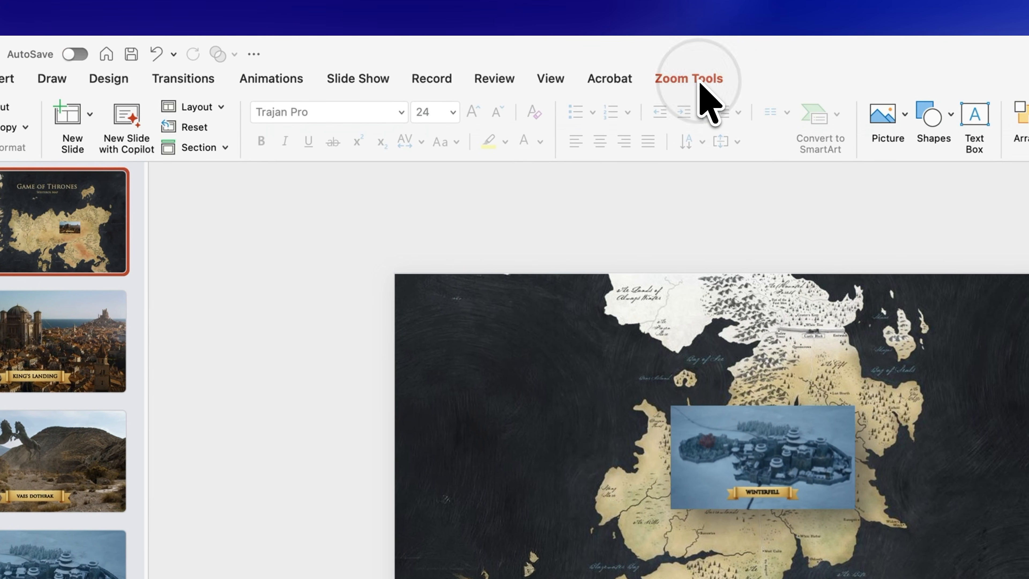
Step: Enable Return to Zoom for the slide zooms on the map, including Winterfell and Vaes Dothrak
click(358, 53)
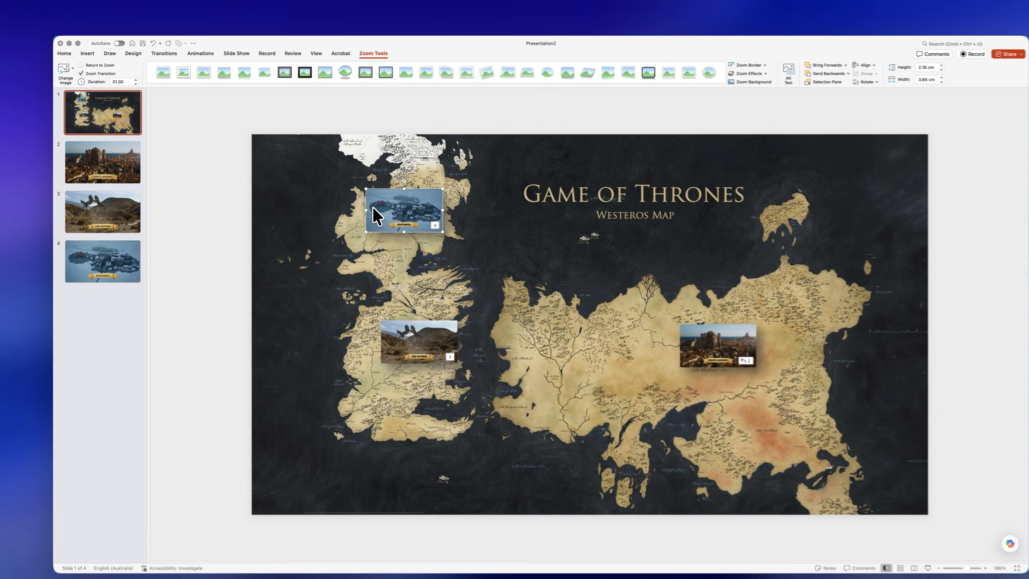
click(816, 450)
click(104, 107)
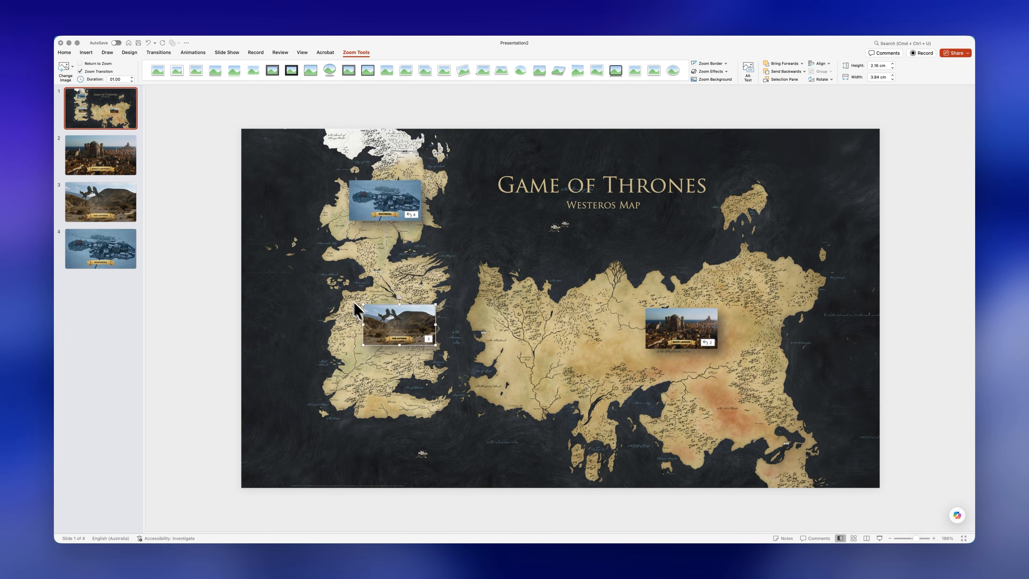
click(82, 66)
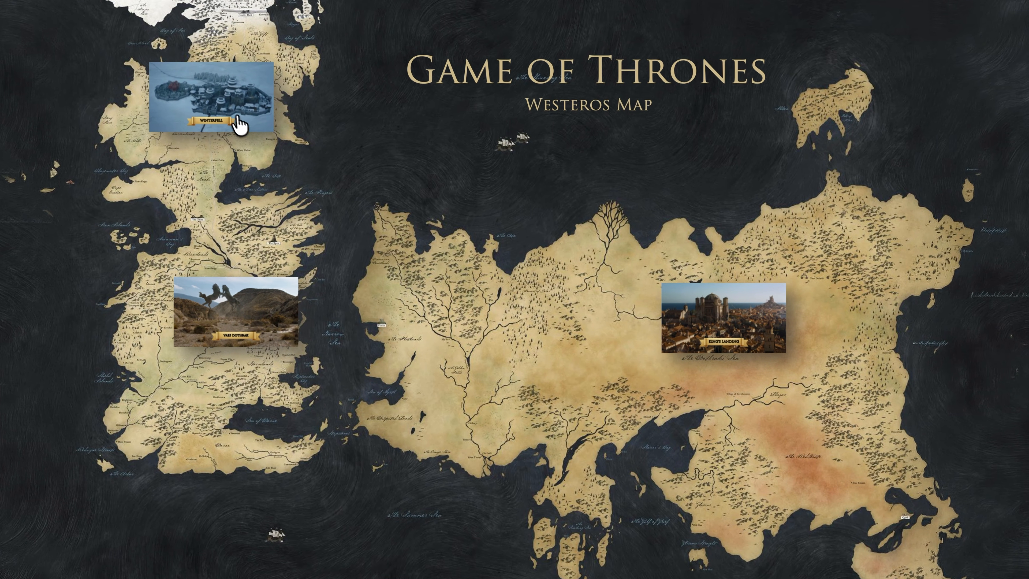
Step: Test the Winterfell, Vaes Dothrak and King's Landing zooms in the slide show, returning to the map after each
click(229, 108)
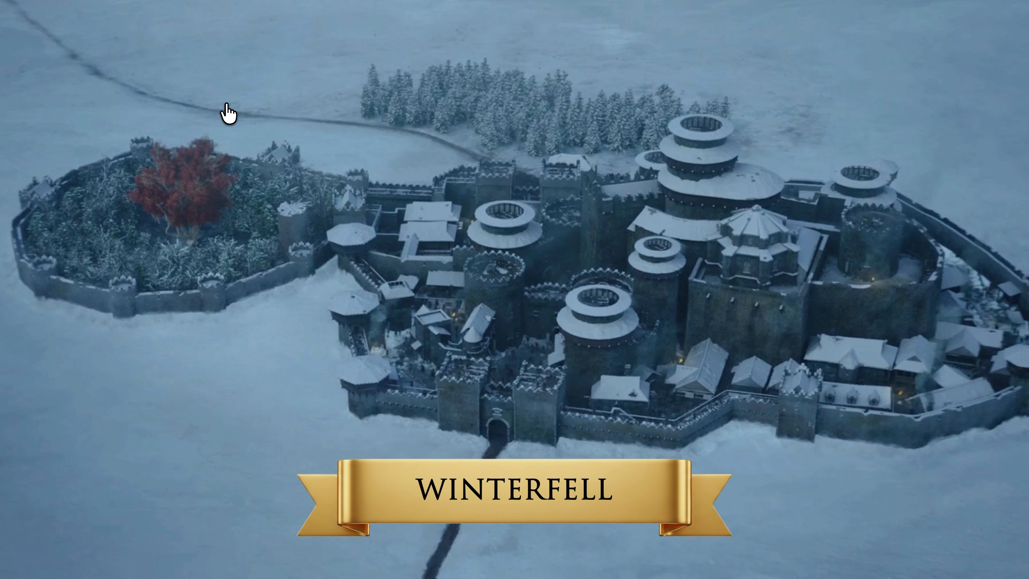
click(225, 105)
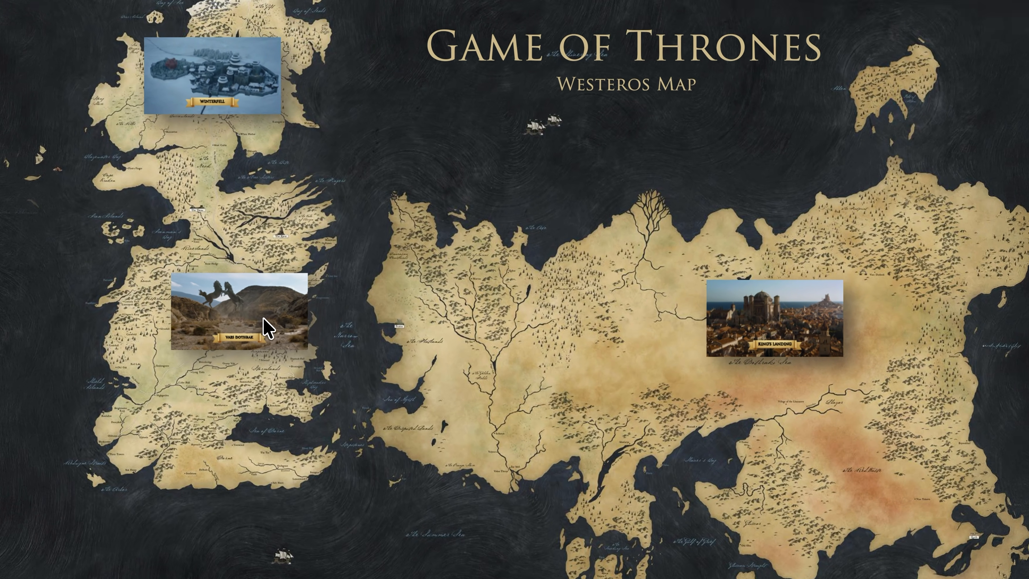
click(266, 327)
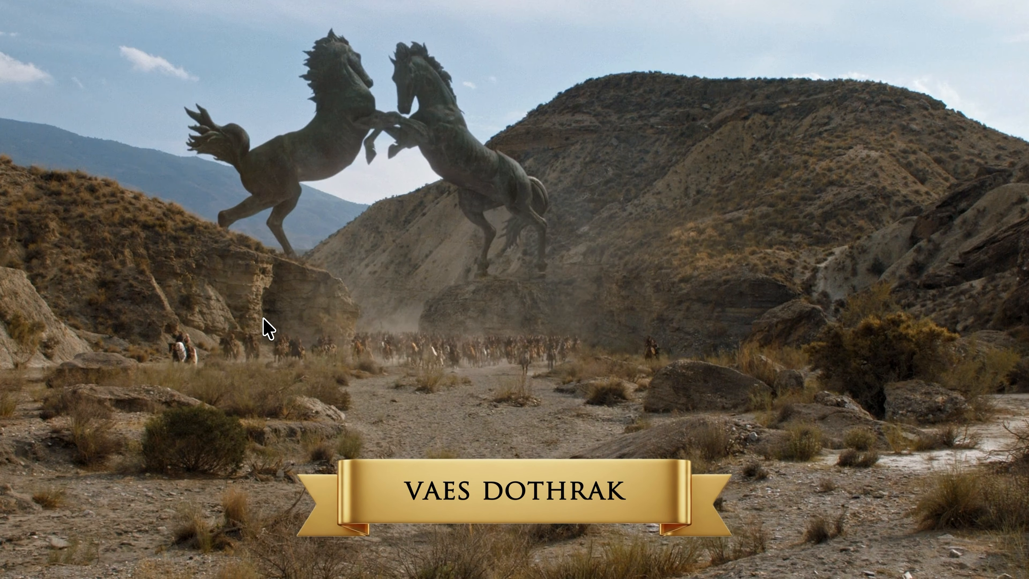
click(267, 327)
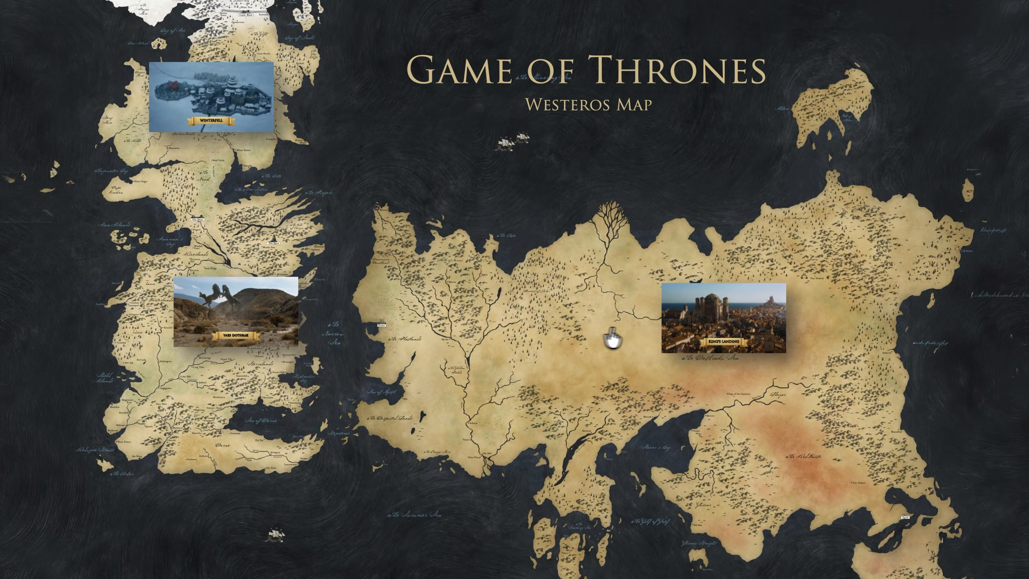
click(712, 329)
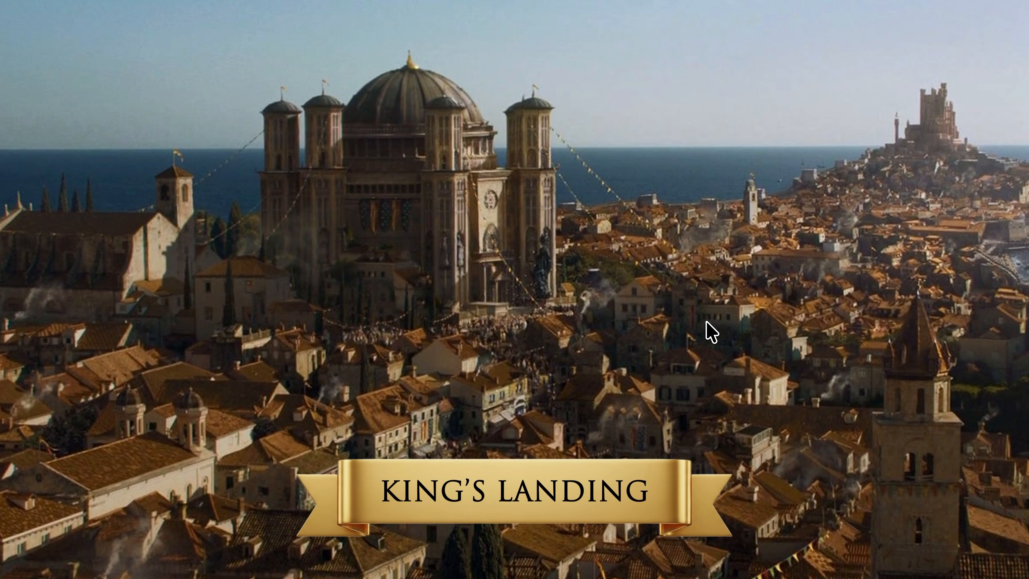
click(711, 331)
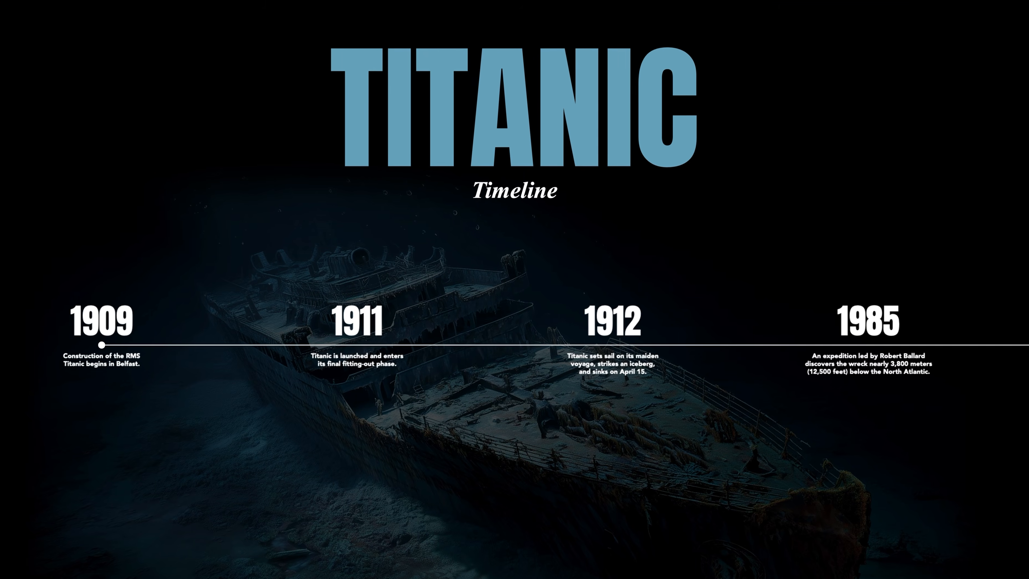
Step: Advance the Titanic timeline slide show from the overview through the 1909, 1911, 1912 and 1985 zooms
key(Right)
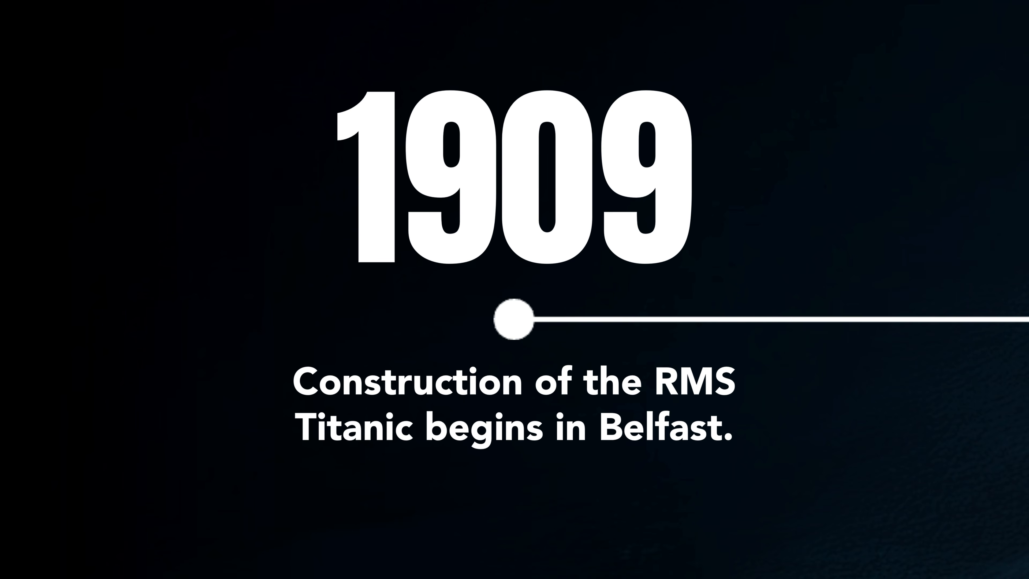
key(Right)
key(Right)
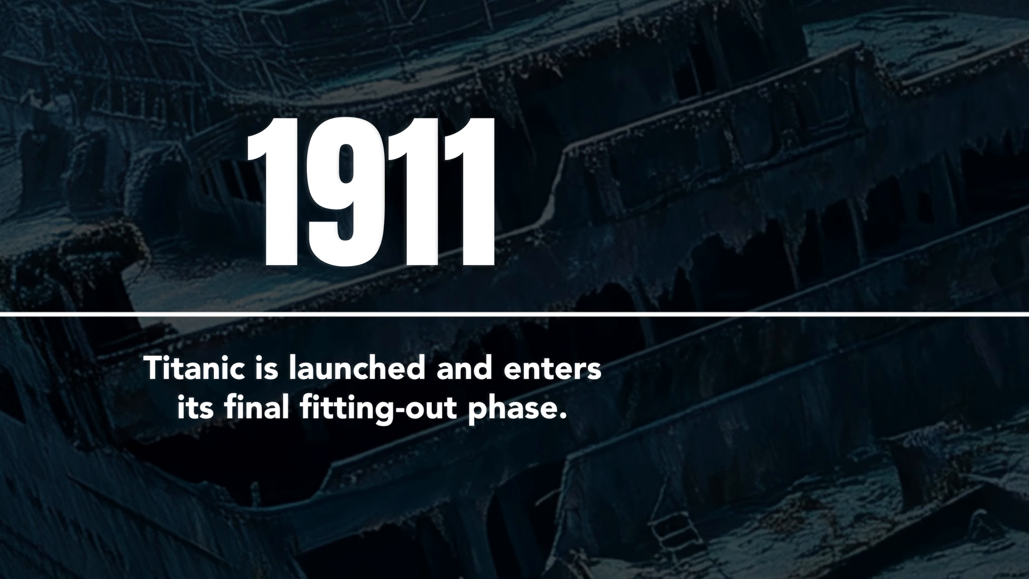
key(Right)
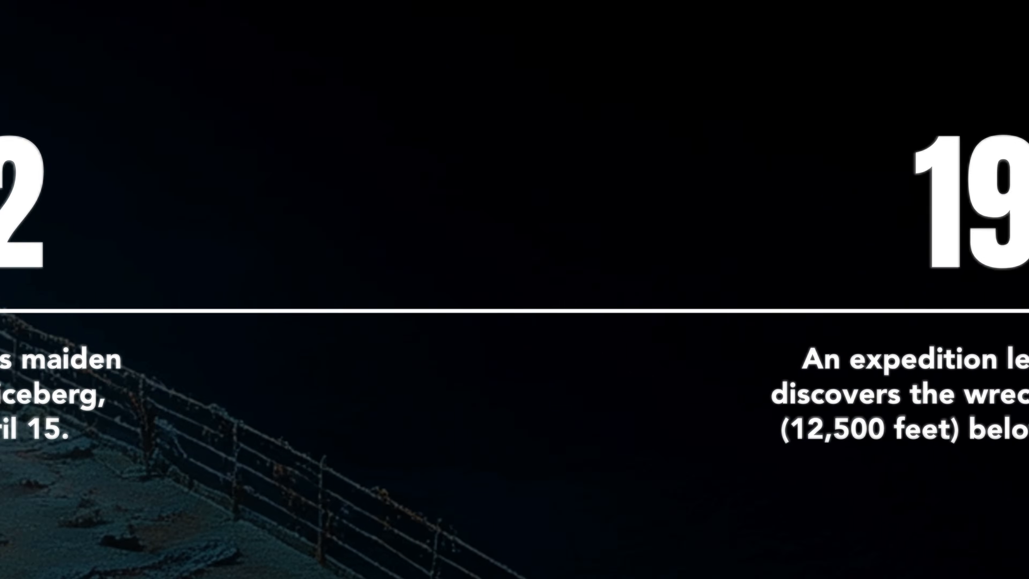
key(Right)
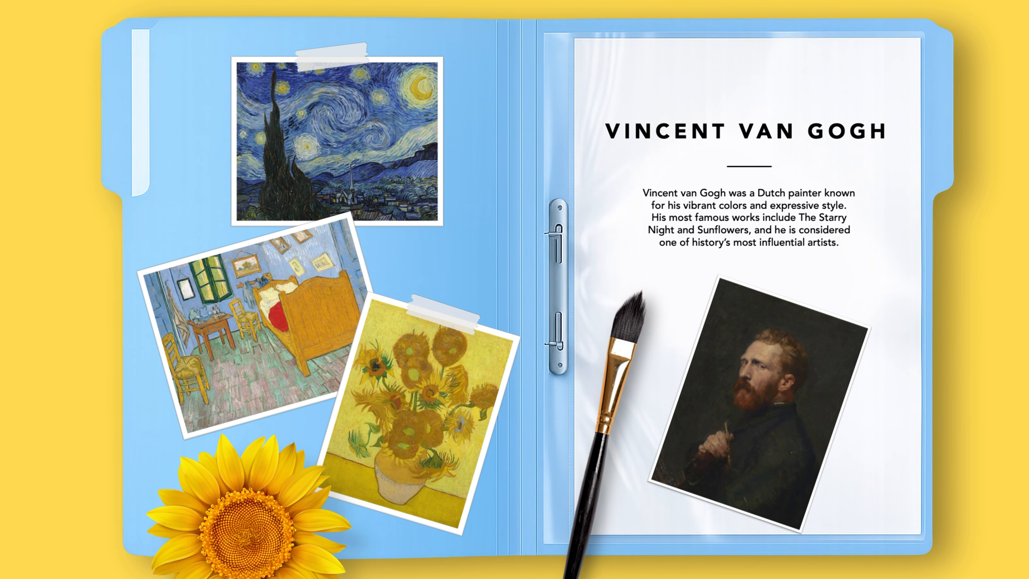
Step: Advance the Vincent van Gogh slide show from the folder overview through the biography, Sunflowers, Starry Night, bedroom and paintbrush views
key(Right)
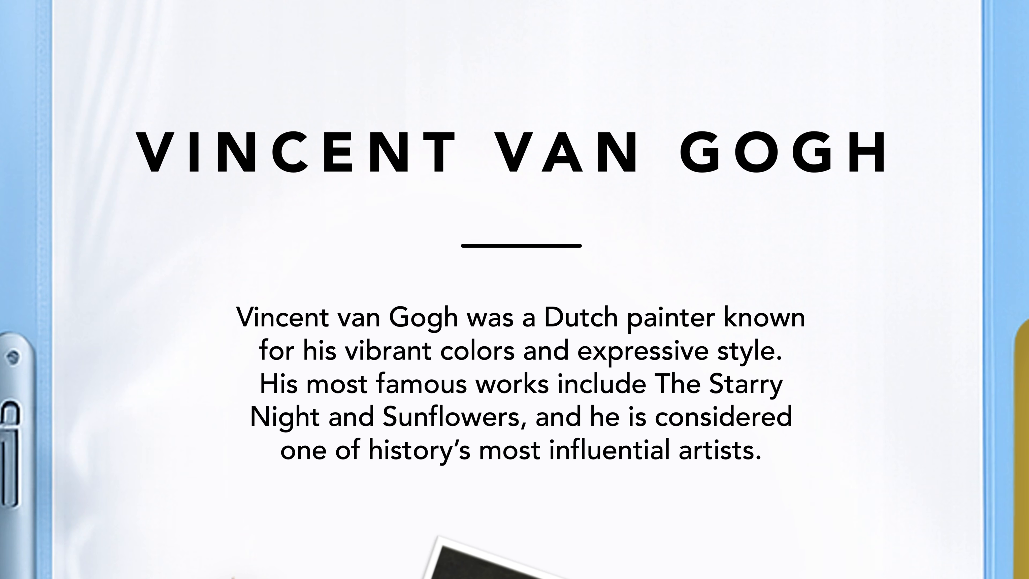
key(Right)
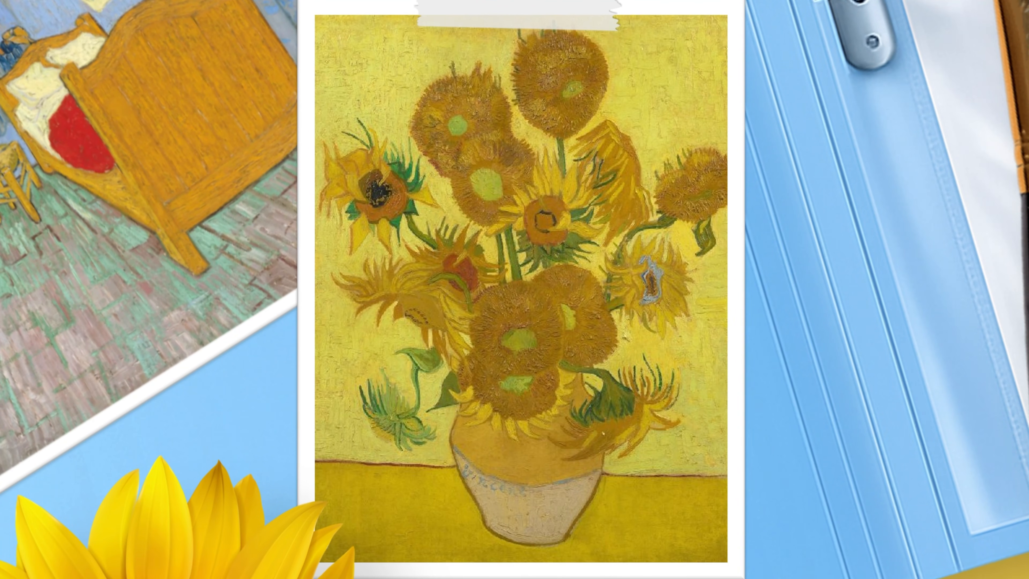
key(Right)
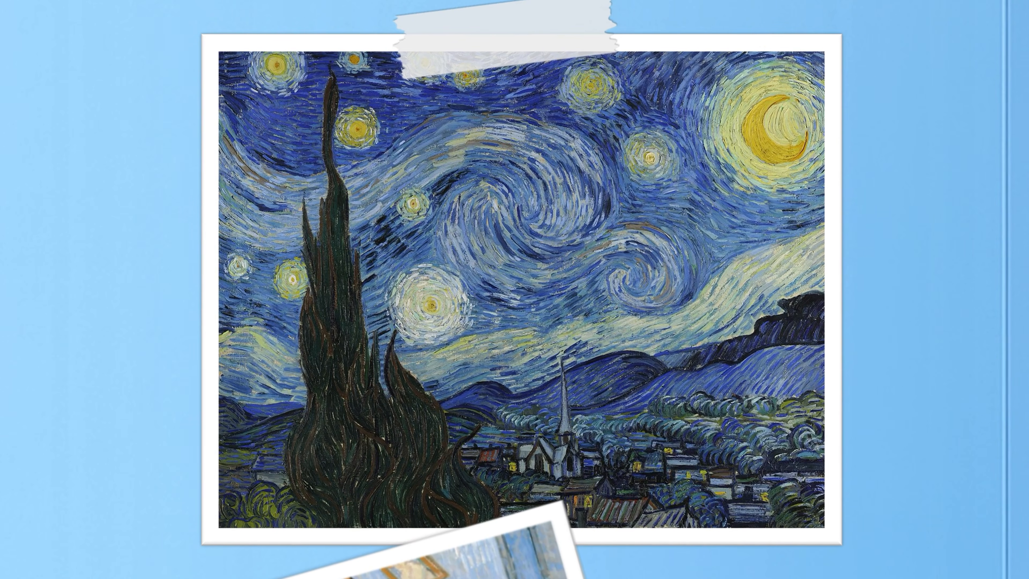
key(Right)
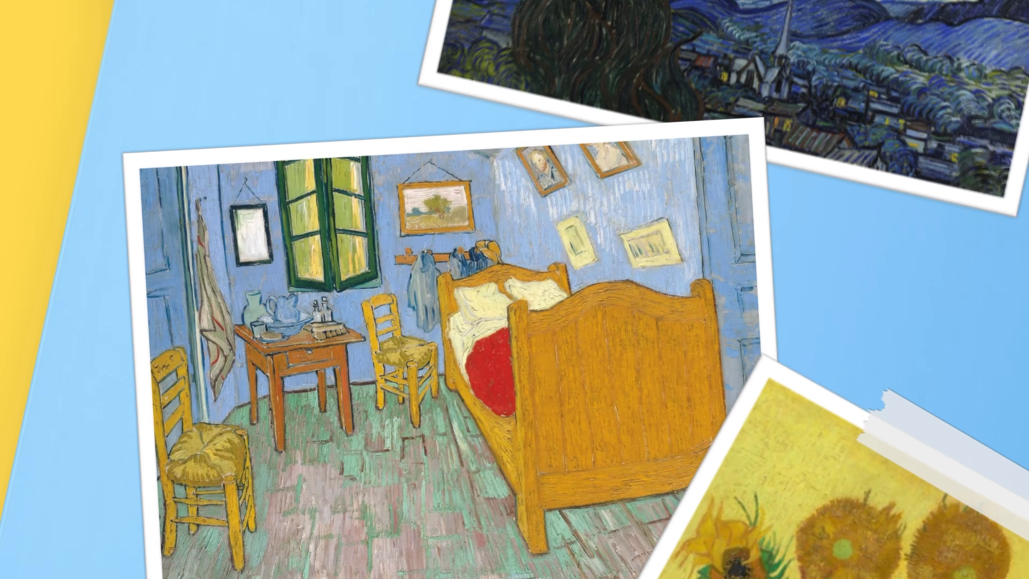
key(Right)
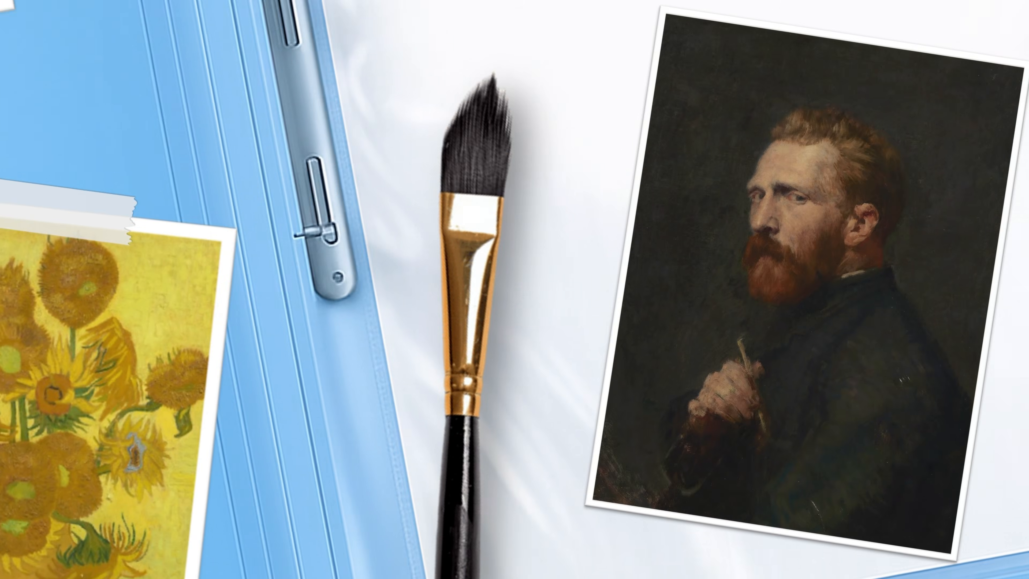